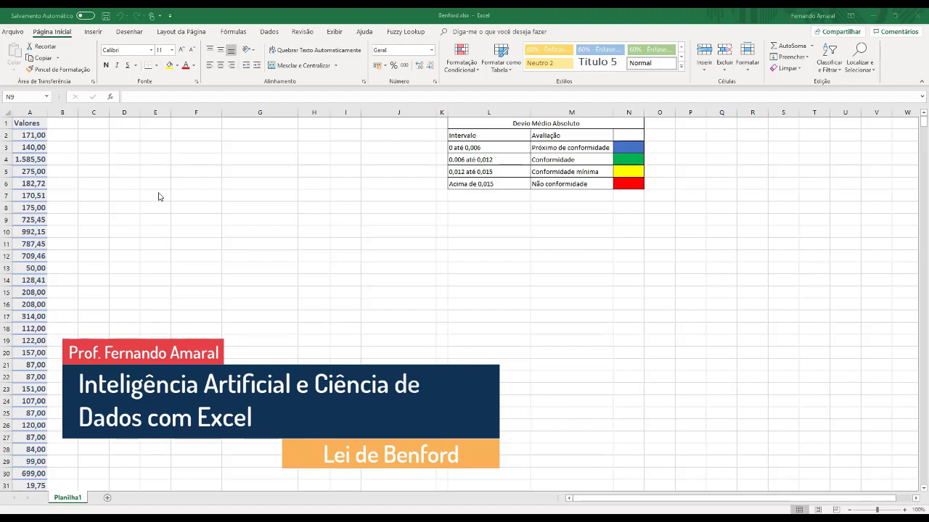
# - Examine the Valores data in column A and the mean absolute deviation table with its intervals and conformity ratings in columns L to N
pyautogui.click(29, 112)
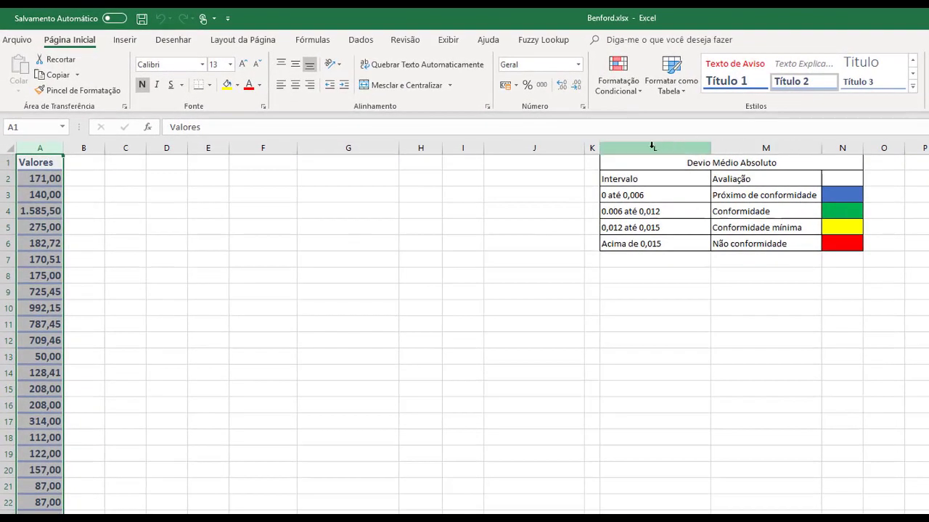
pyautogui.click(549, 124)
pyautogui.moveTo(651, 145); pyautogui.dragTo(856, 146)
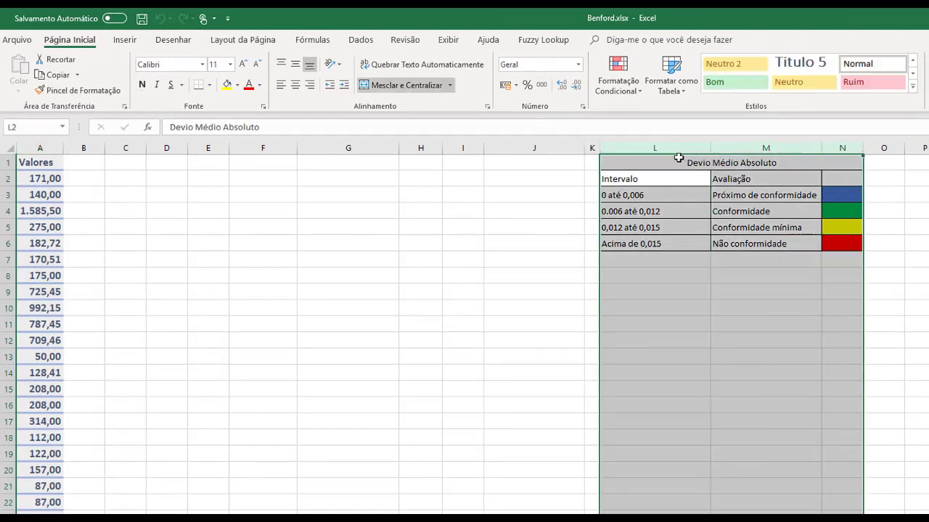
pyautogui.moveTo(645, 165); pyautogui.dragTo(849, 241)
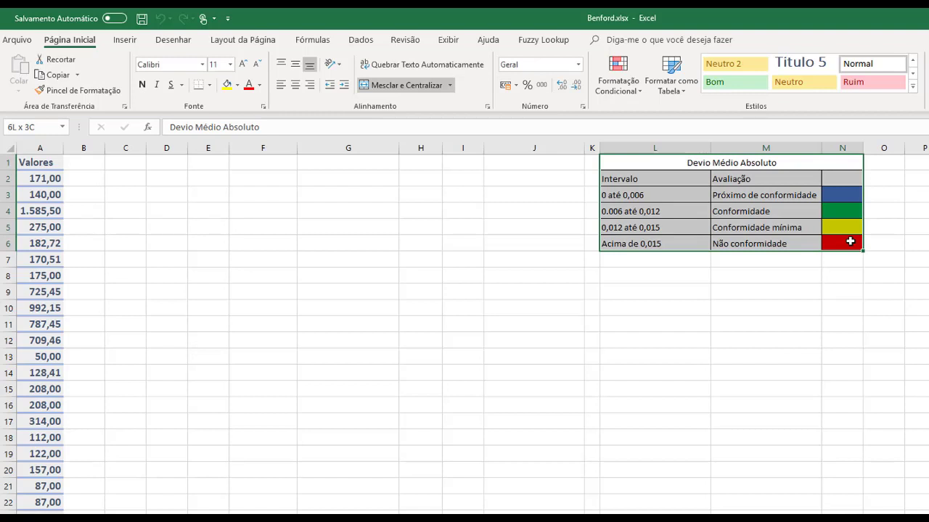
pyautogui.moveTo(849, 241); pyautogui.dragTo(850, 242)
pyautogui.click(850, 242)
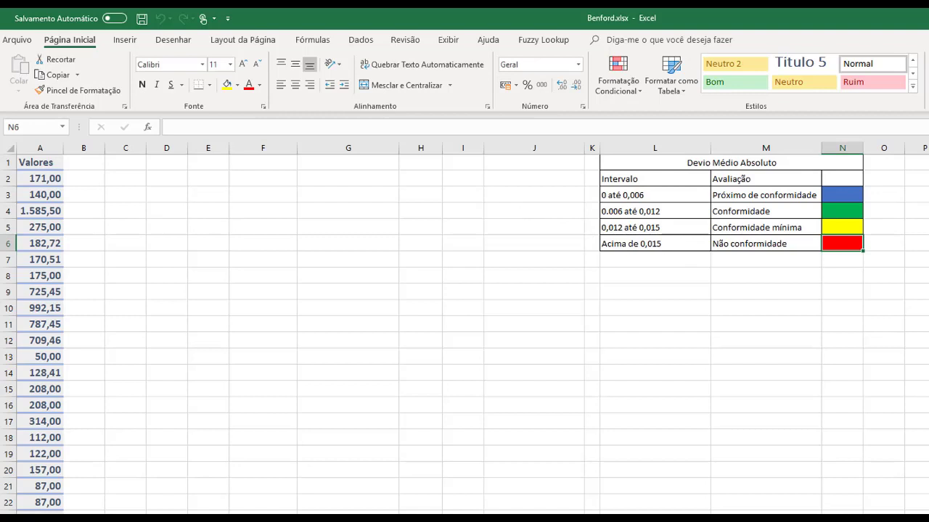
pyautogui.click(656, 198)
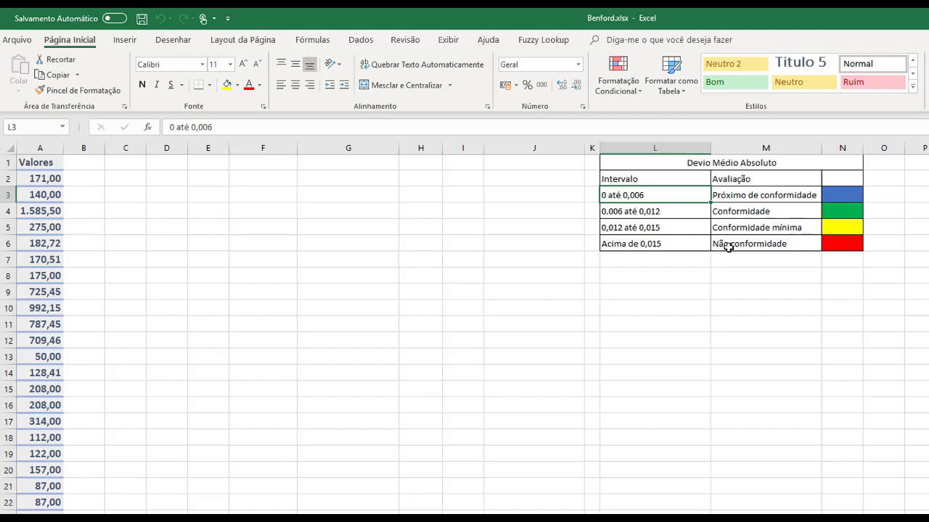
pyautogui.click(43, 145)
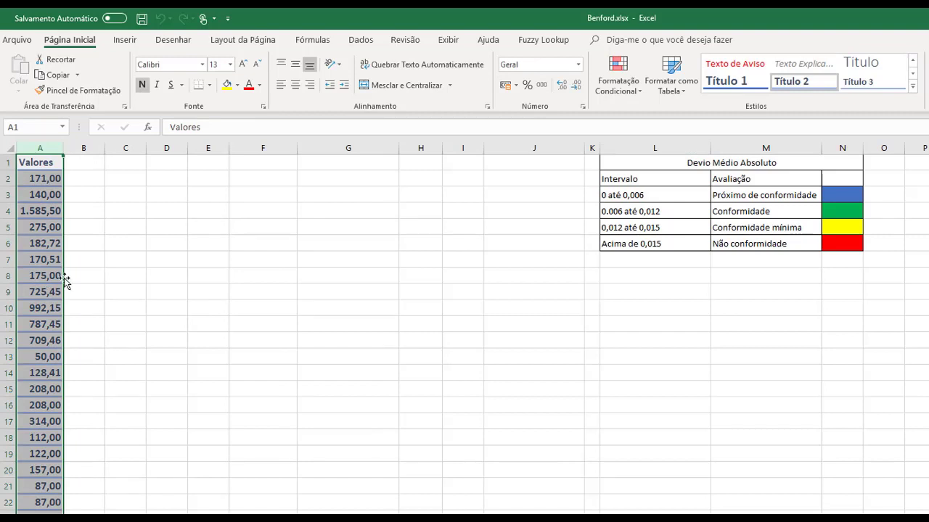
# - Enter the heading "Esquerda" in cell C1
pyautogui.click(134, 163)
pyautogui.write('Esquema')
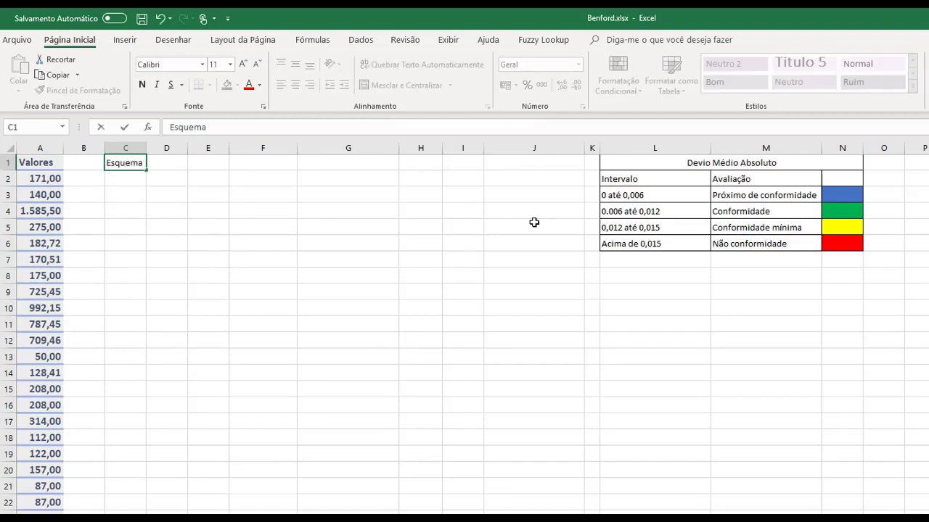
pyautogui.press('BackSpace')
pyautogui.press('BackSpace')
pyautogui.write('rda')
pyautogui.press('Return')
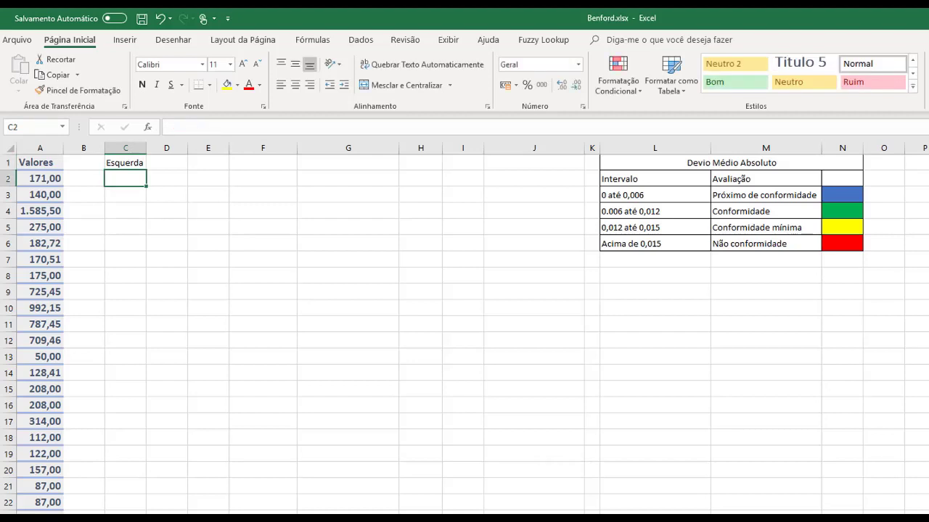
# - Enter the formula =ESQUERDA(A2;1) in cell C2 to extract the first digit of the value in A2
pyautogui.hotkey('alt', 'Tab')
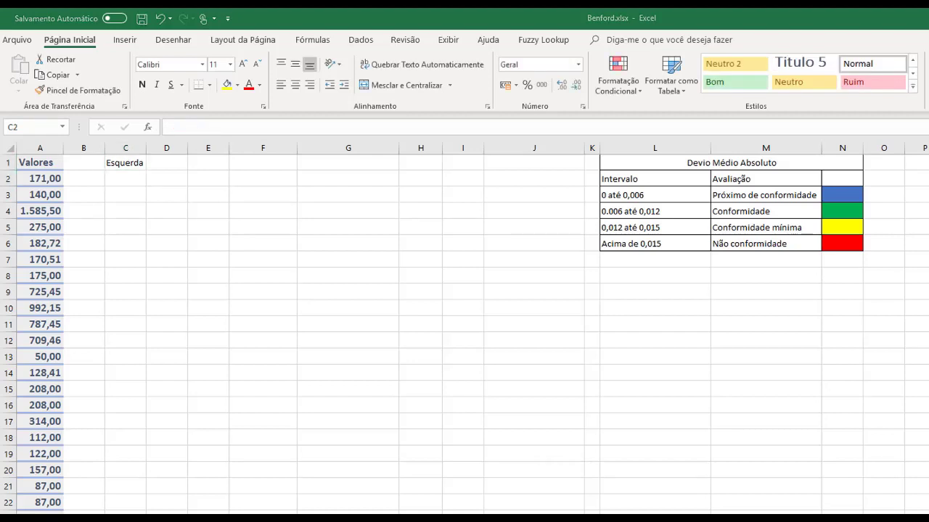
pyautogui.click(123, 181)
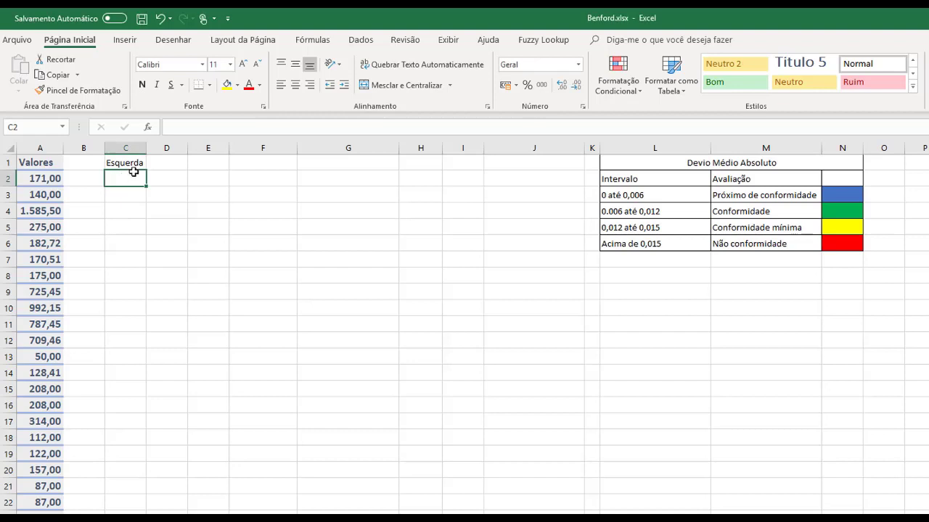
pyautogui.click(189, 129)
pyautogui.write('=ESQU')
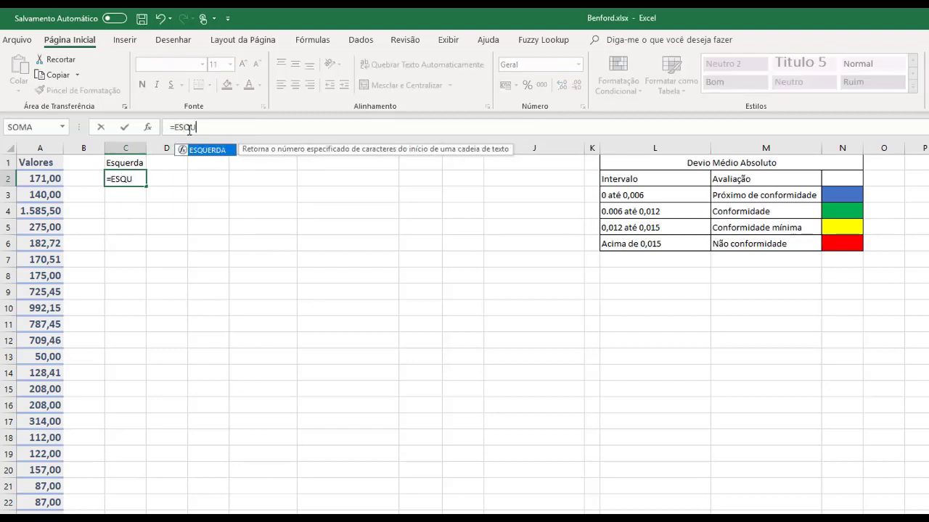
pyautogui.press('Tab')
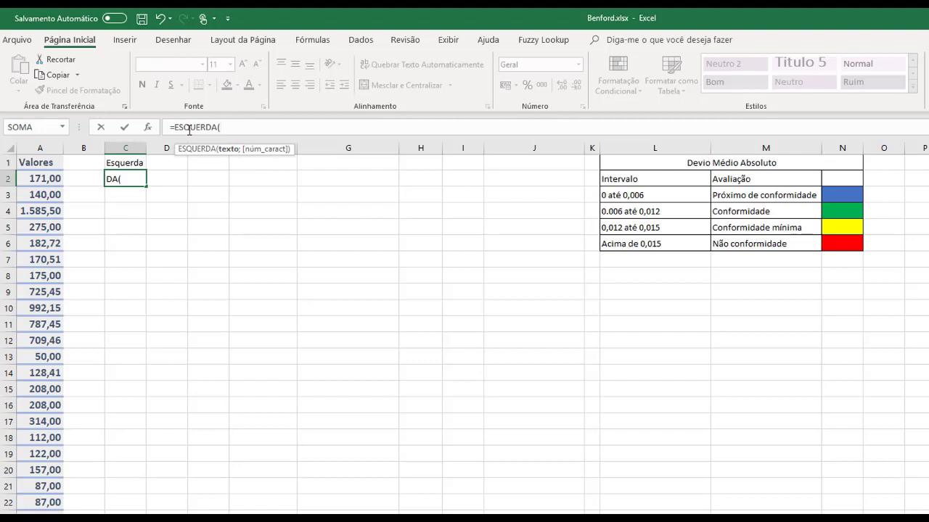
pyautogui.click(45, 178)
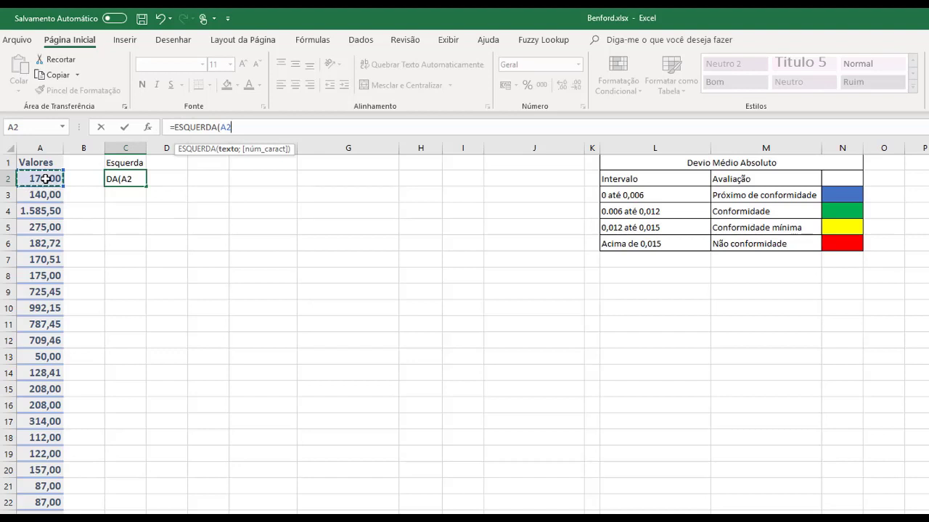
pyautogui.click(283, 131)
pyautogui.write(';1')
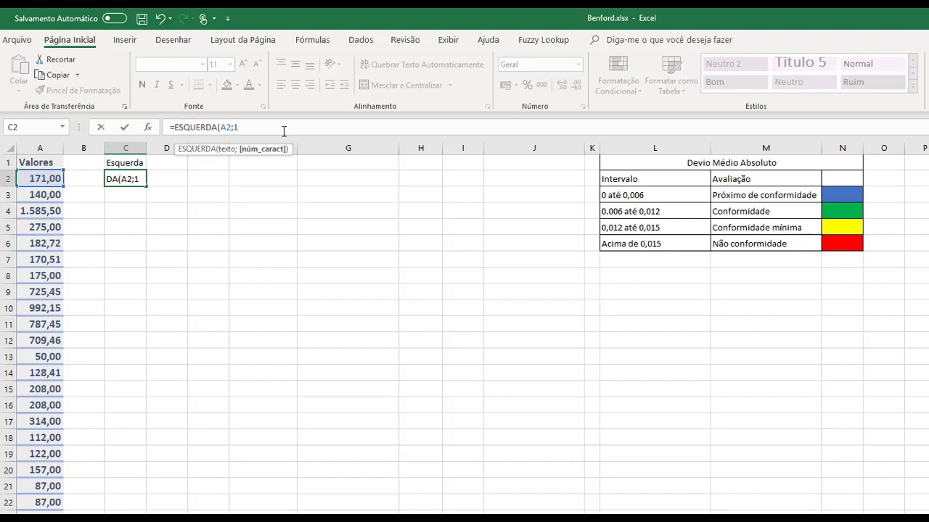
pyautogui.write(')')
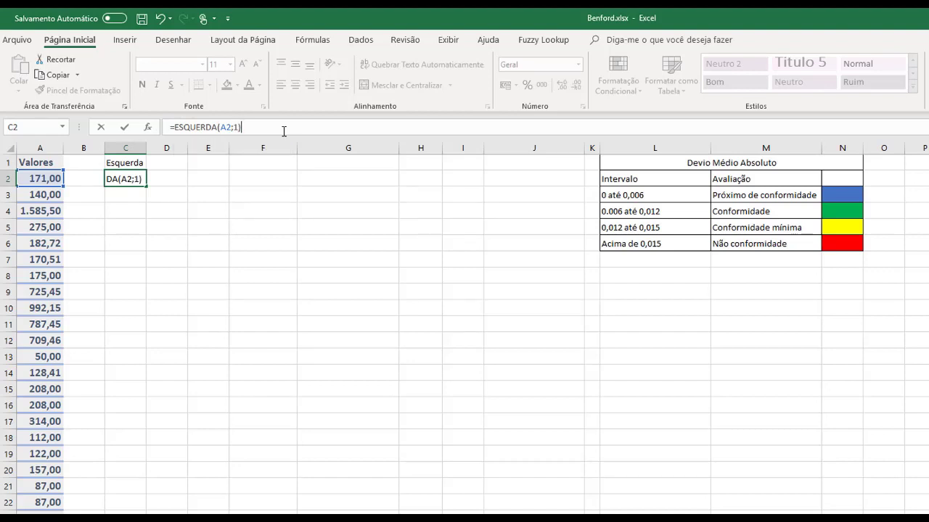
pyautogui.press('Return')
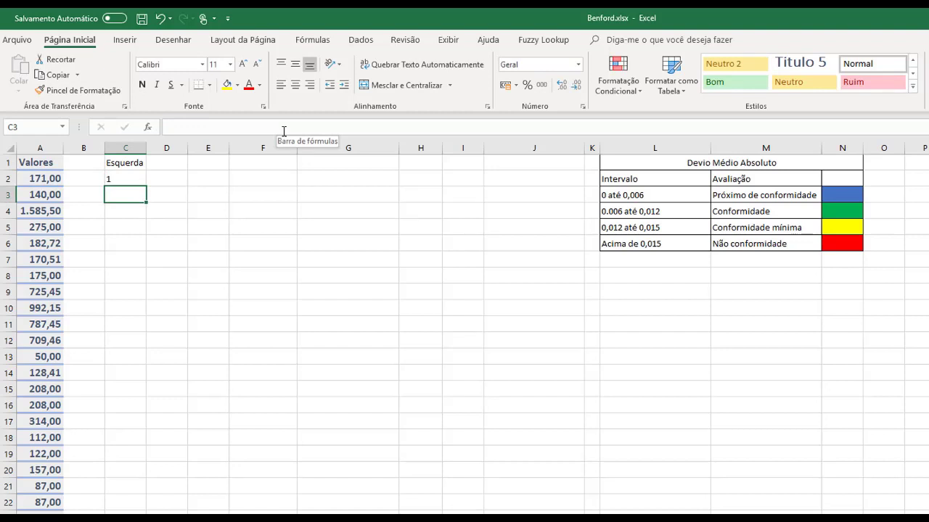
# - Fill the first-digit formula from C2 down column C alongside the Valores data
pyautogui.click(134, 181)
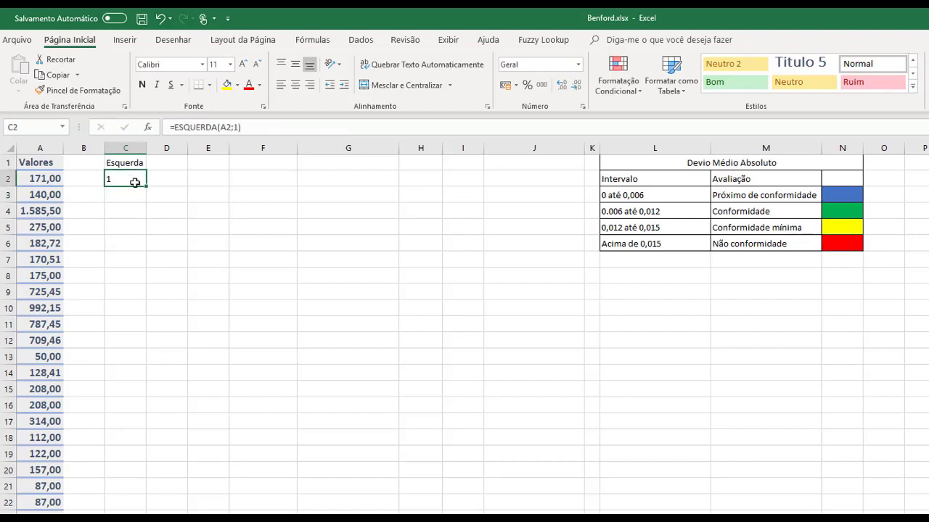
pyautogui.moveTo(145, 187); pyautogui.dragTo(149, 513)
pyautogui.scroll(20, 109, 486)
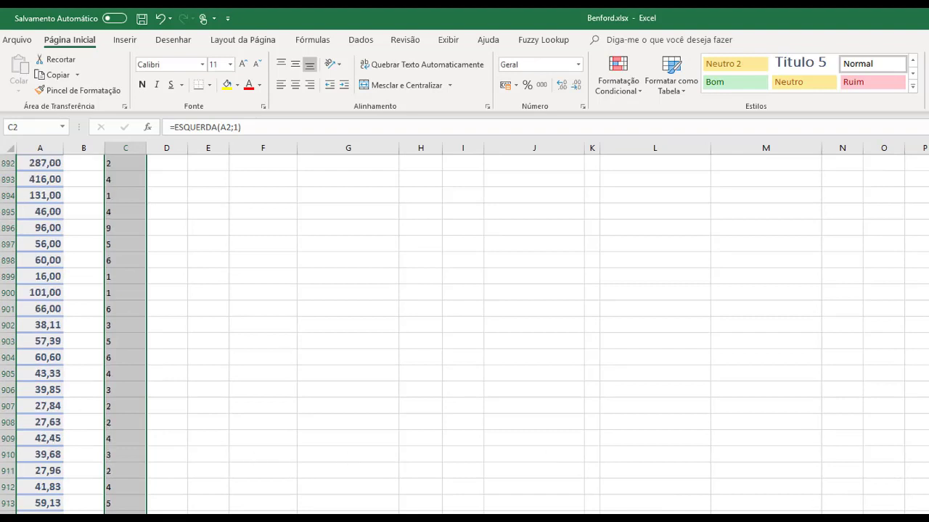
pyautogui.scroll(20, 108, 486)
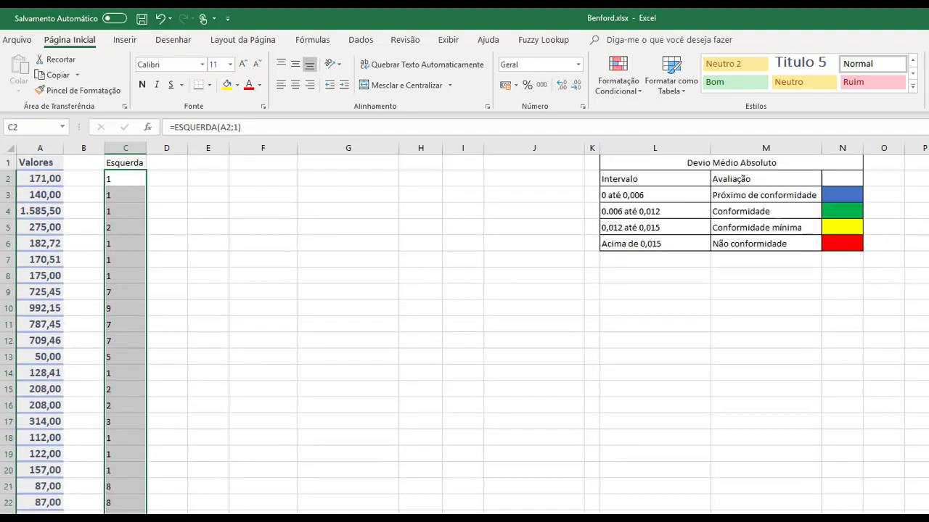
pyautogui.click(268, 195)
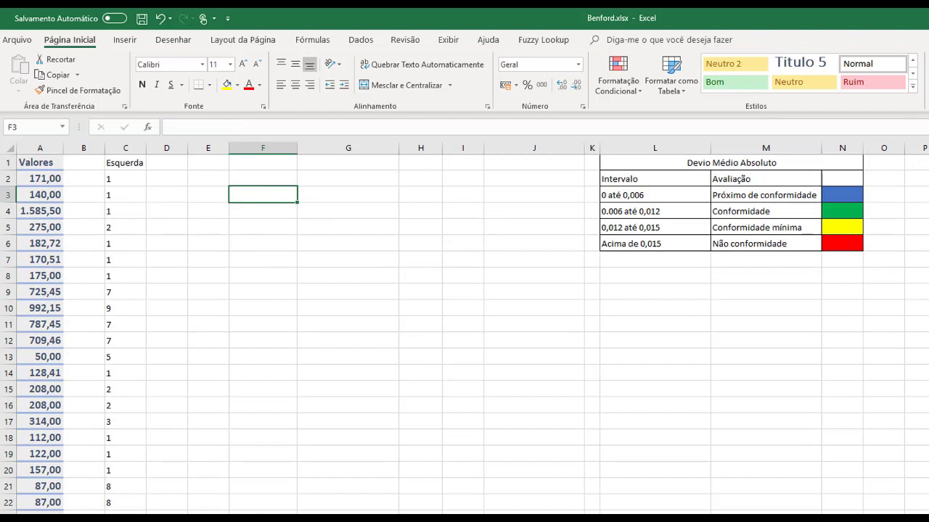
# - Enter the heading "Digito" in cell E1
pyautogui.hotkey('alt', 'Tab')
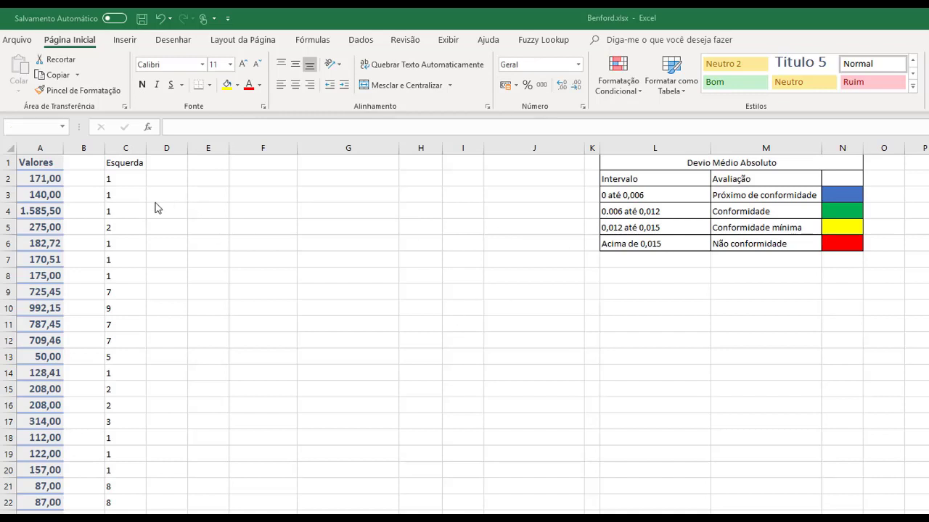
pyautogui.click(200, 175)
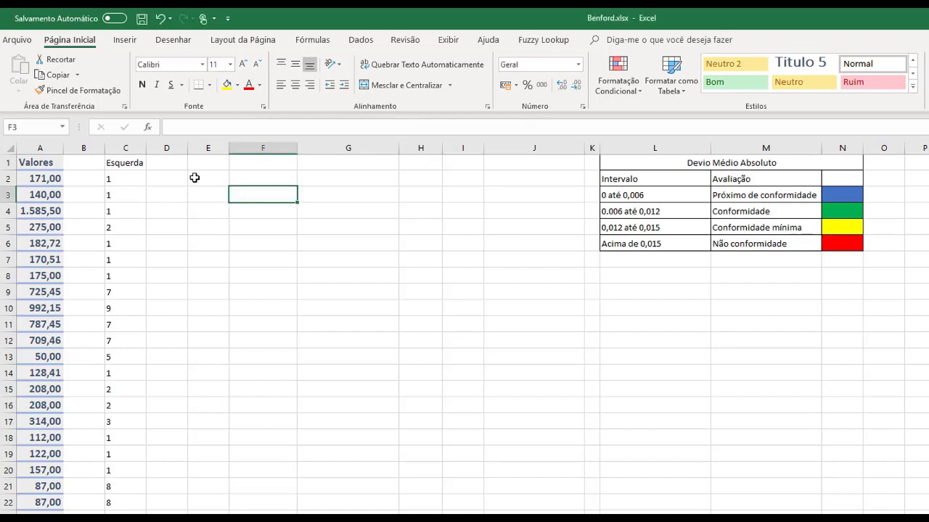
pyautogui.click(197, 178)
pyautogui.click(216, 166)
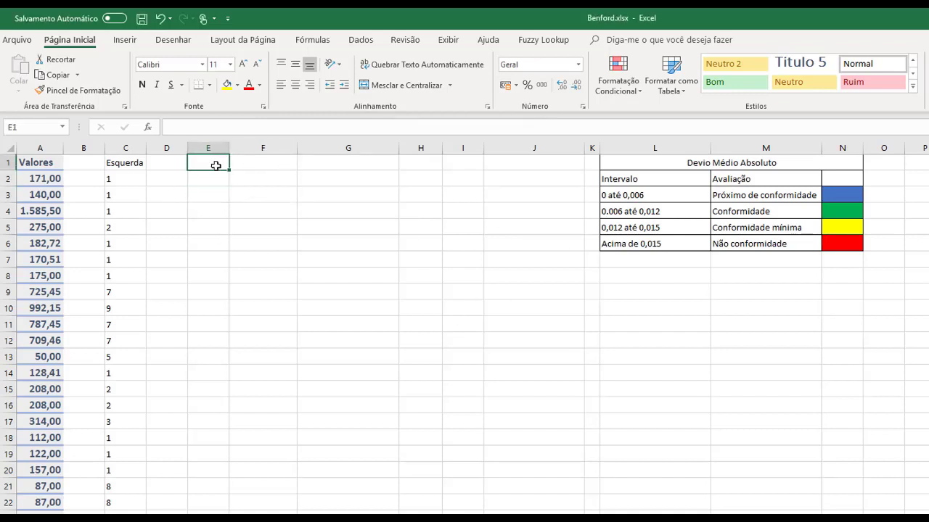
pyautogui.write('Digito')
pyautogui.press('Return')
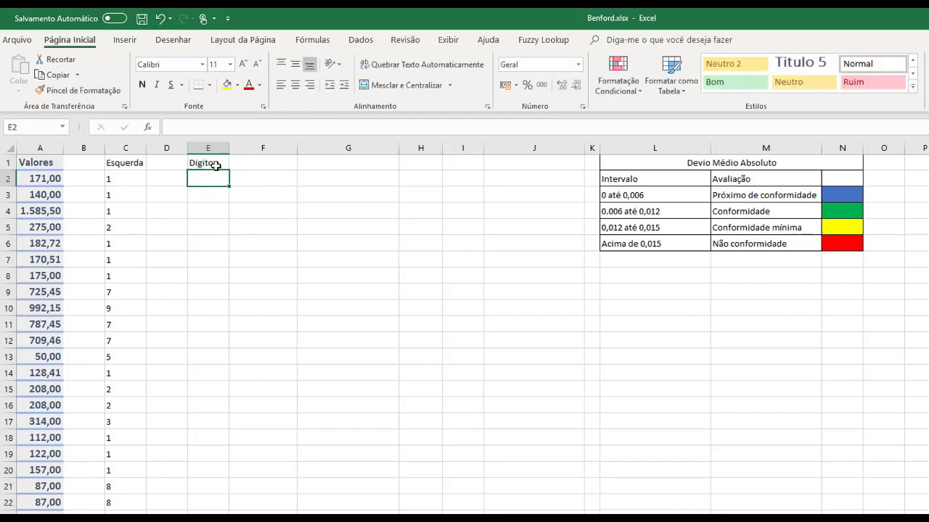
# - Fill cells E2 to E10 with the series of labels Dig1 to Dig9 under the Digito heading
pyautogui.write('Dig')
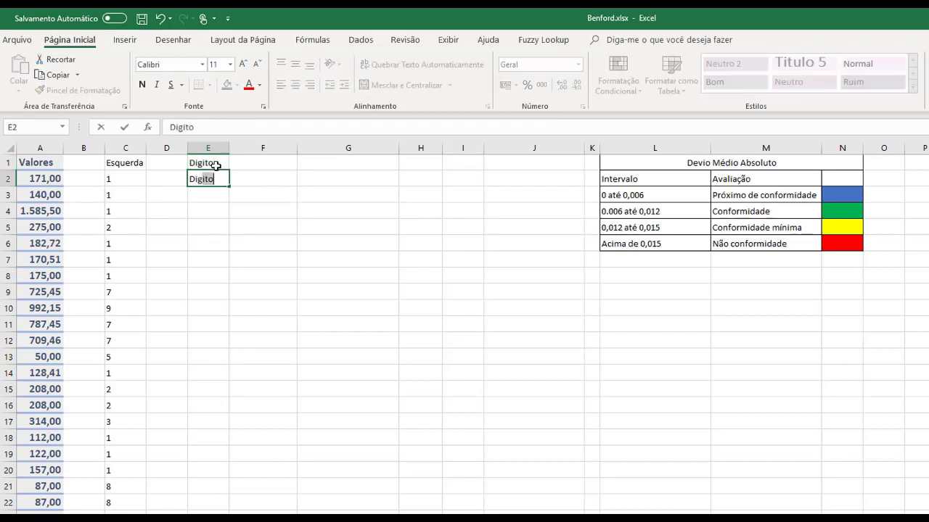
pyautogui.write('1')
pyautogui.press('Return')
pyautogui.click(220, 176)
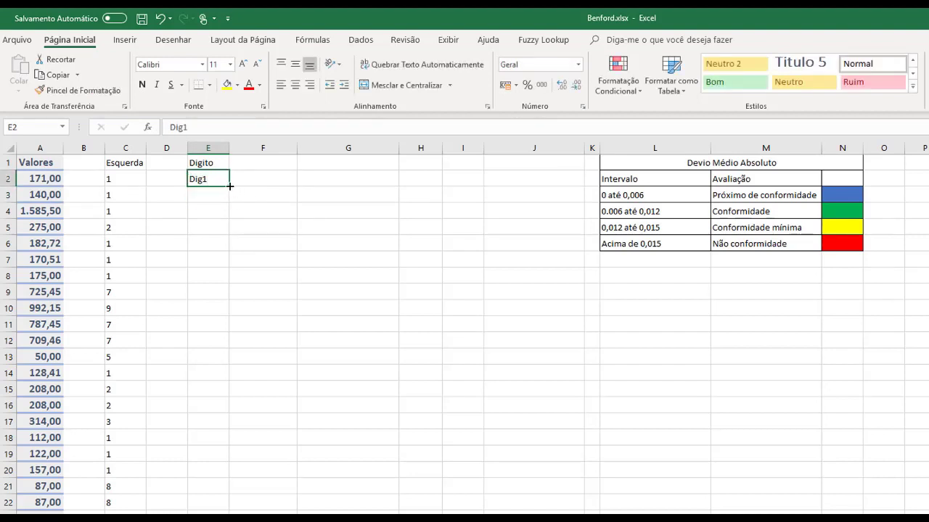
pyautogui.moveTo(232, 186); pyautogui.dragTo(217, 316)
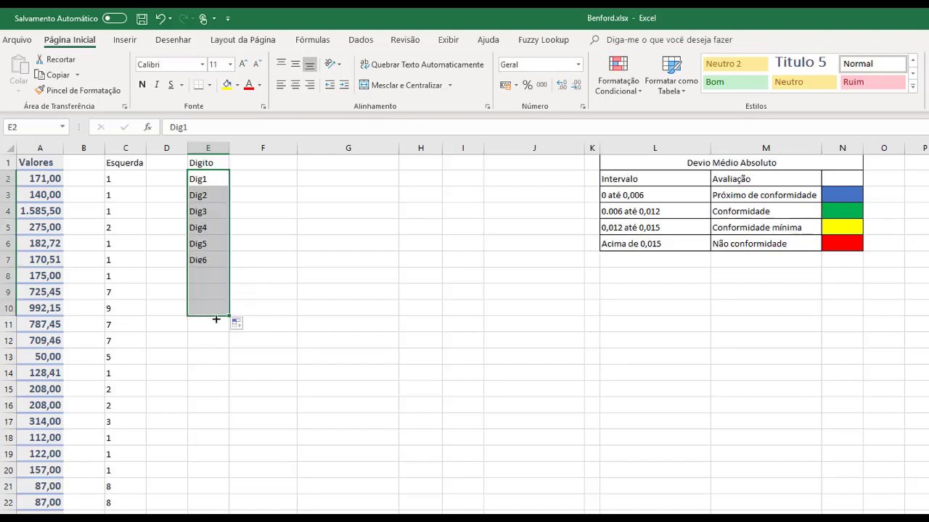
pyautogui.click(258, 177)
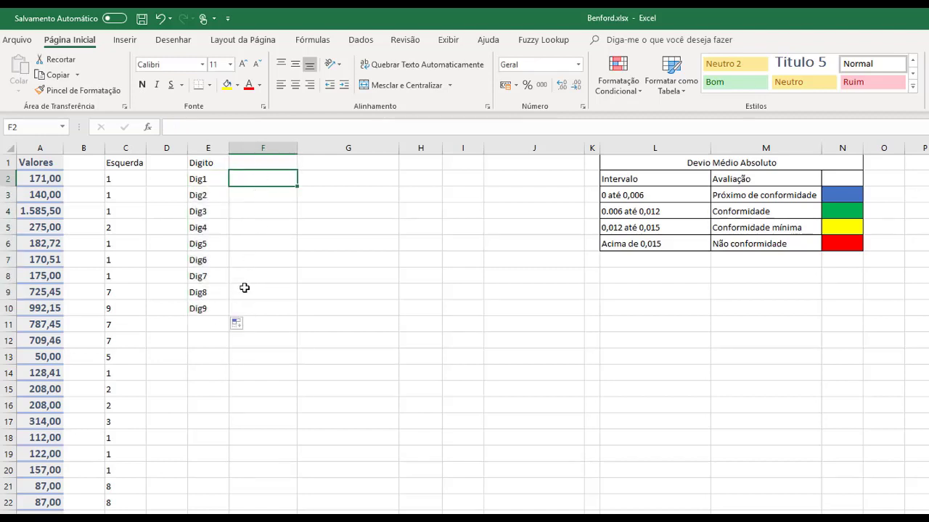
# - Widen column F to 18,29 and enter the heading "Prop. Encontrada" in cell F1
pyautogui.moveTo(301, 152); pyautogui.dragTo(316, 150)
pyautogui.click(294, 158)
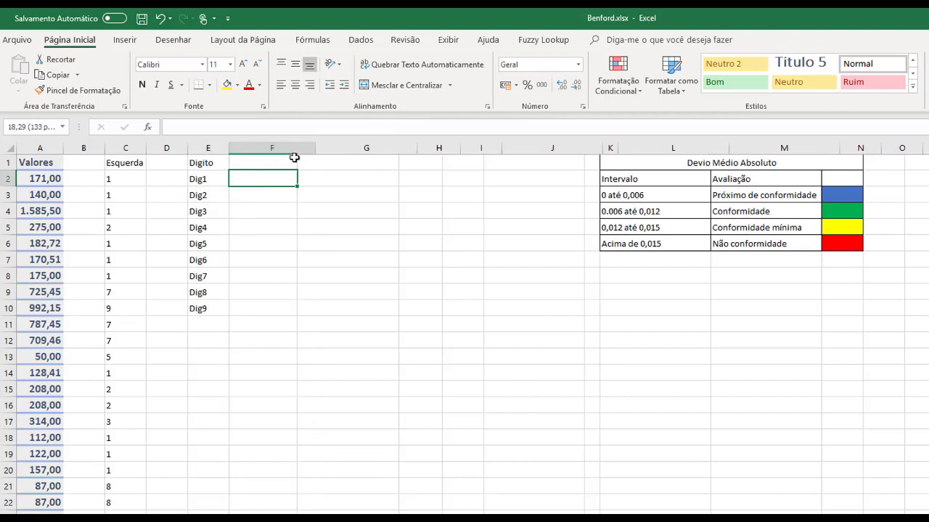
pyautogui.write('P')
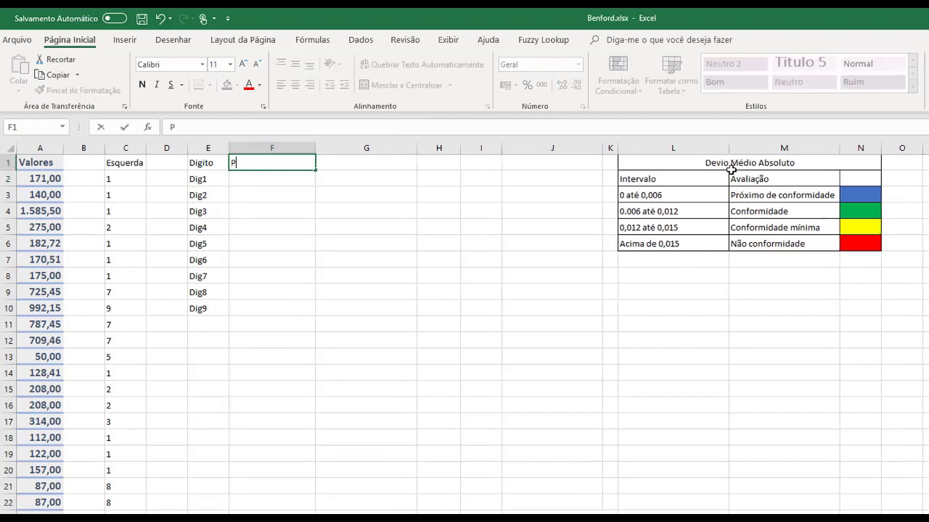
pyautogui.write('rop. Encontrada[')
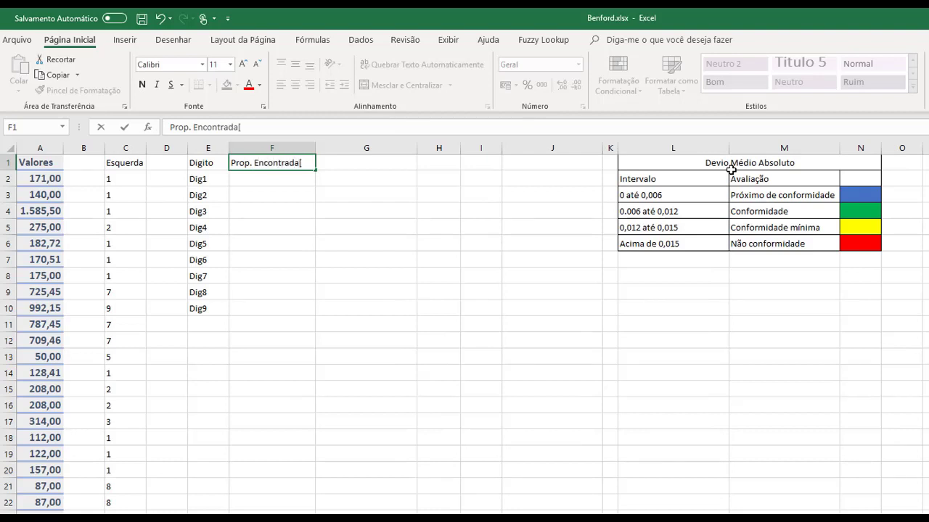
pyautogui.press('BackSpace')
pyautogui.press('Return')
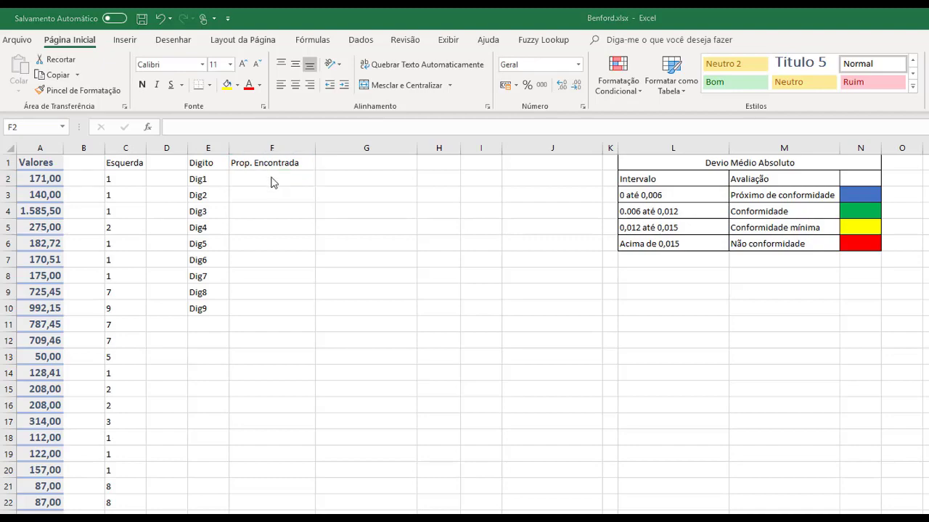
# - Start a CONT.SE formula in cell F2 with c2:c:1001 as its range argument
pyautogui.click(269, 181)
pyautogui.click(171, 128)
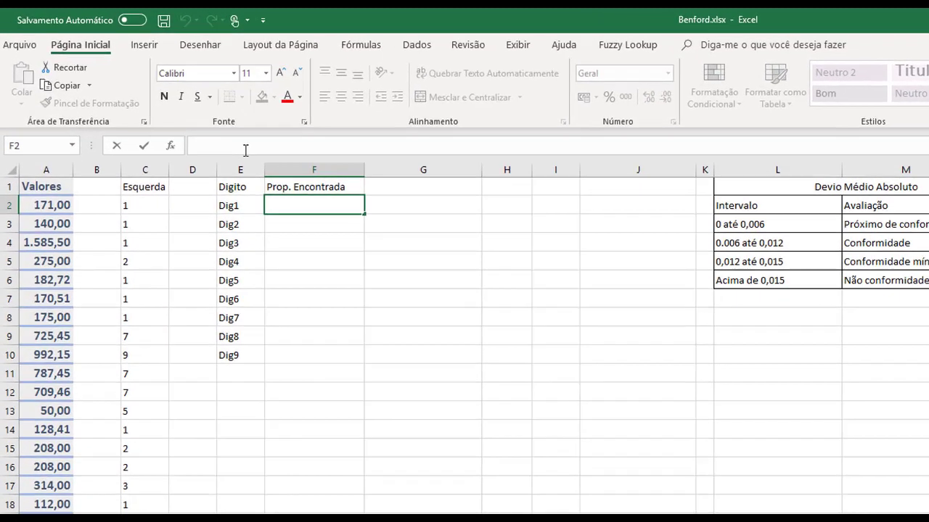
pyautogui.write('=c')
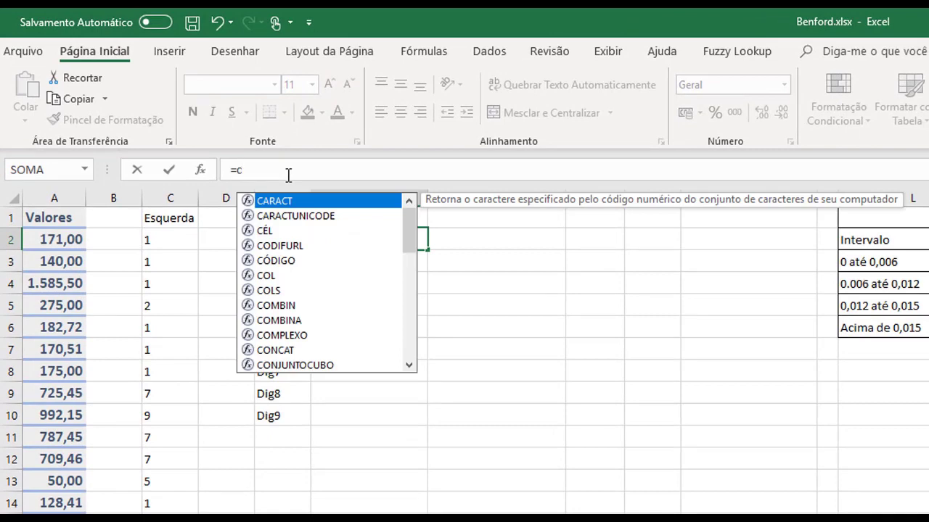
pyautogui.write('ont.se')
pyautogui.press('Tab')
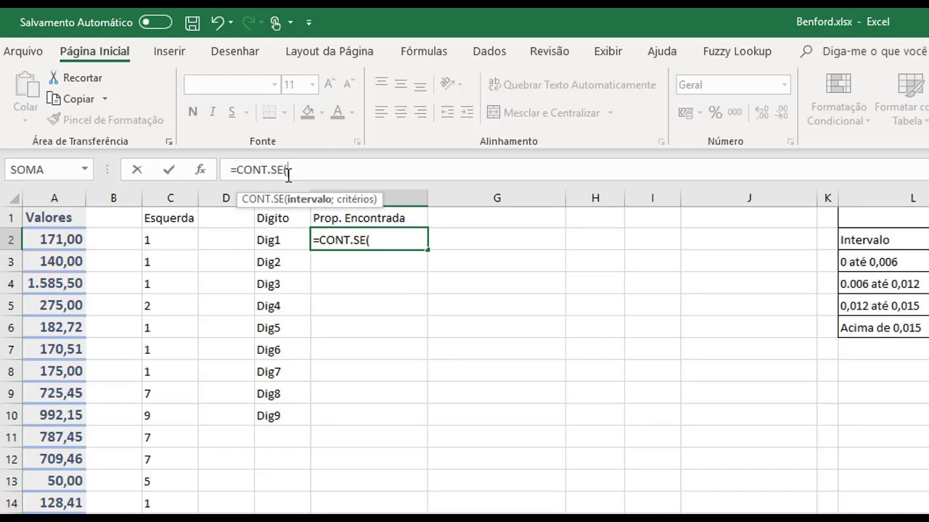
pyautogui.write('c2')
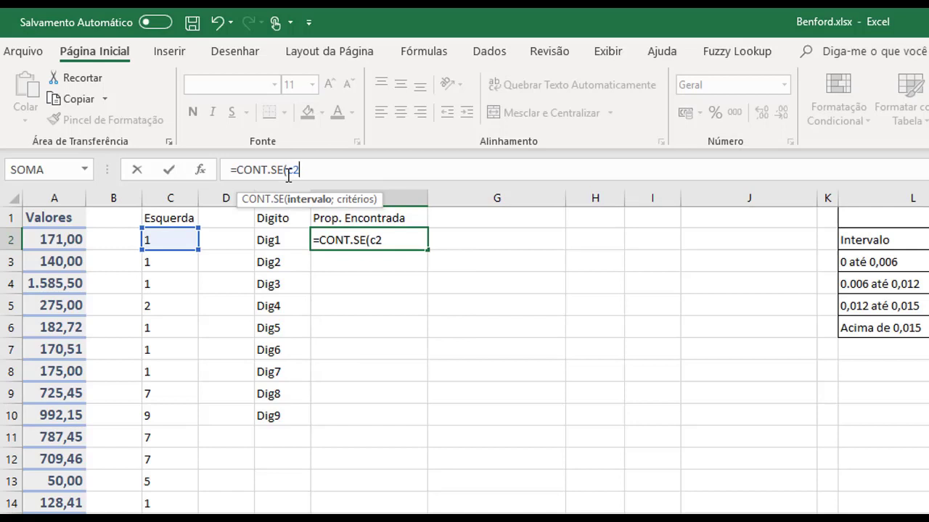
pyautogui.write(':c')
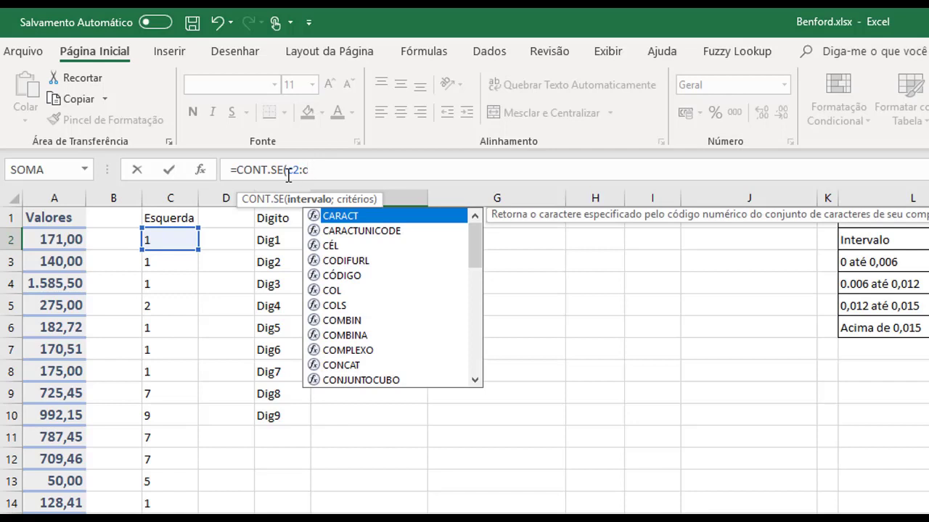
pyautogui.write(':1001')
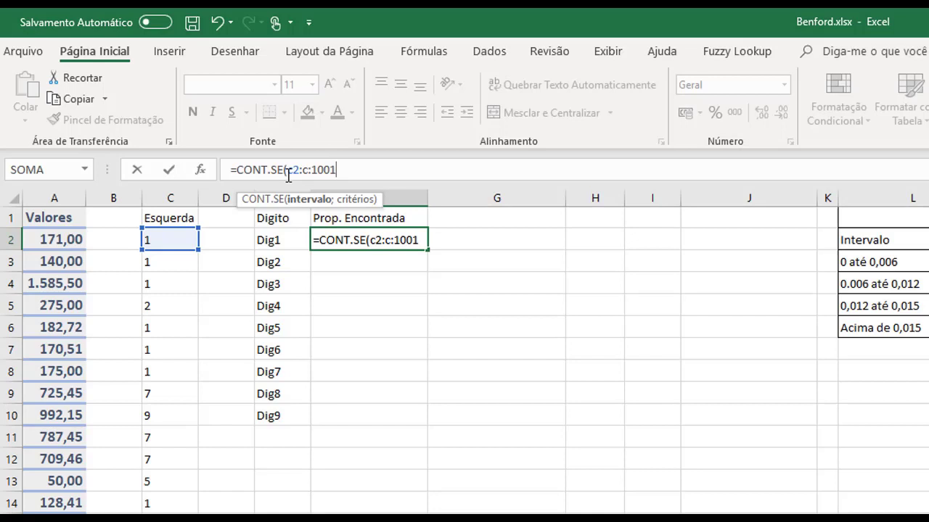
# - Separate C2 from the end reference with a semicolon and make it the absolute reference $C$2
pyautogui.press('Left')
pyautogui.press('Left')
pyautogui.press('Left')
pyautogui.press('Left')
pyautogui.press('BackSpace')
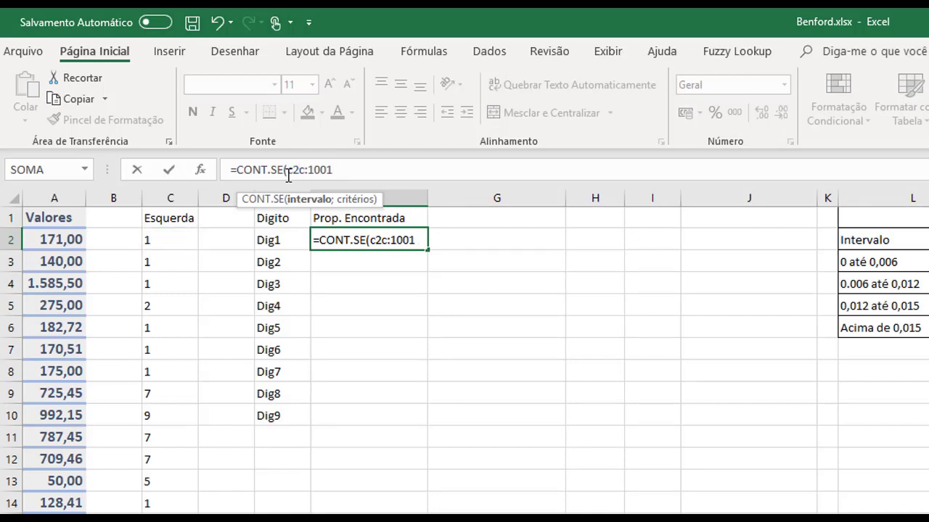
pyautogui.write(';')
pyautogui.press('Left')
pyautogui.press('Left')
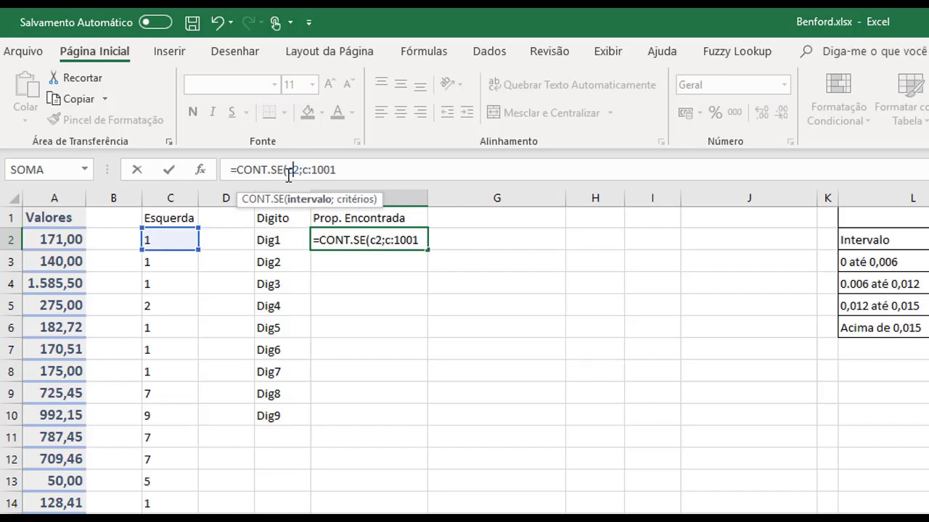
pyautogui.press('F4')
# - Correct the end reference in the F2 formula to C1001 and make it absolute as $C$1001
pyautogui.press('Right')
pyautogui.press('Right')
pyautogui.press('Right')
pyautogui.press('Right')
pyautogui.press('Right')
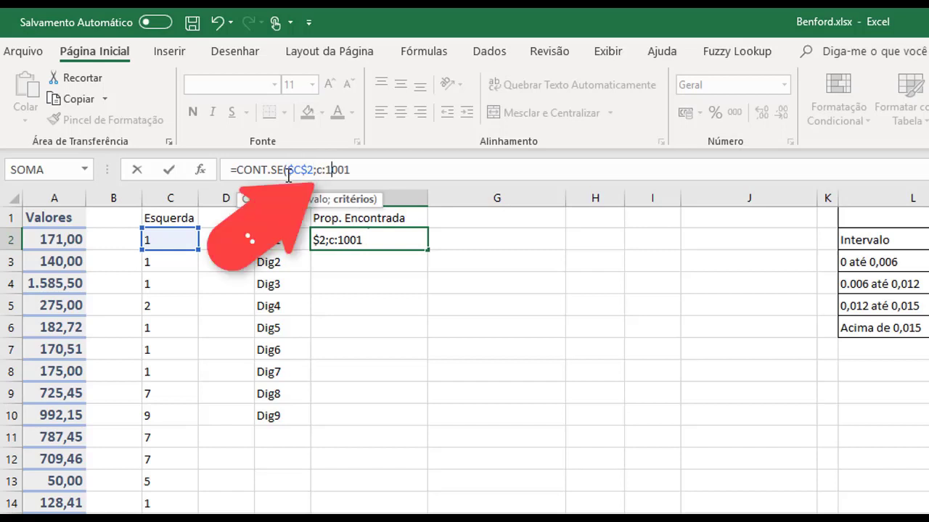
pyautogui.press('Left')
pyautogui.press('BackSpace')
pyautogui.press('BackSpace')
pyautogui.write('C')
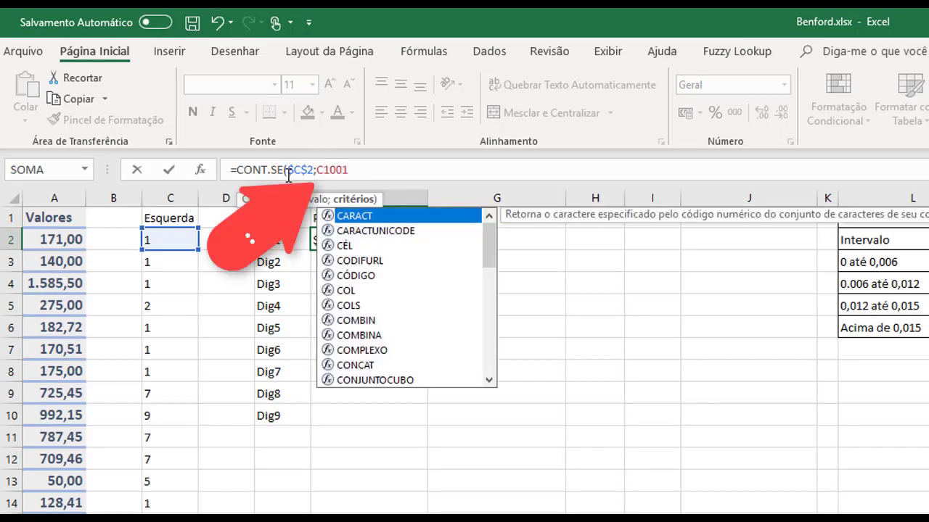
pyautogui.press('F4')
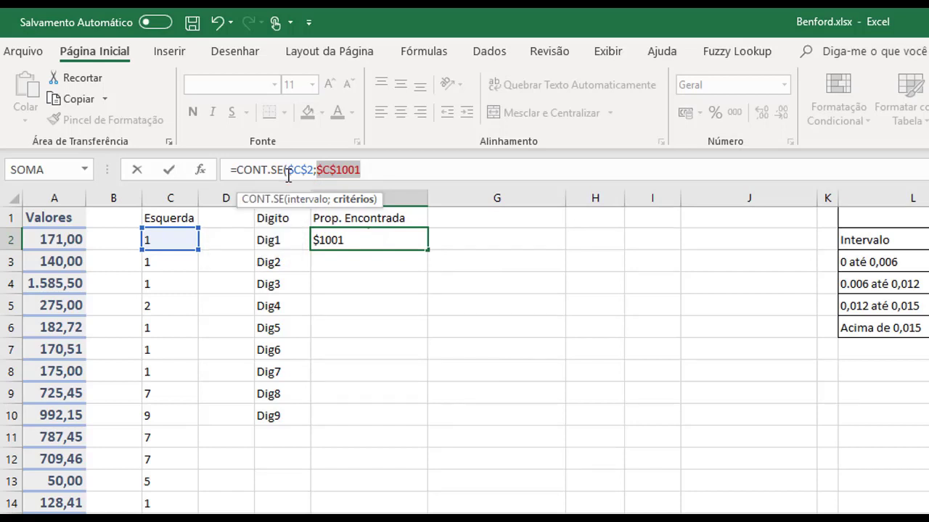
pyautogui.press('Right')
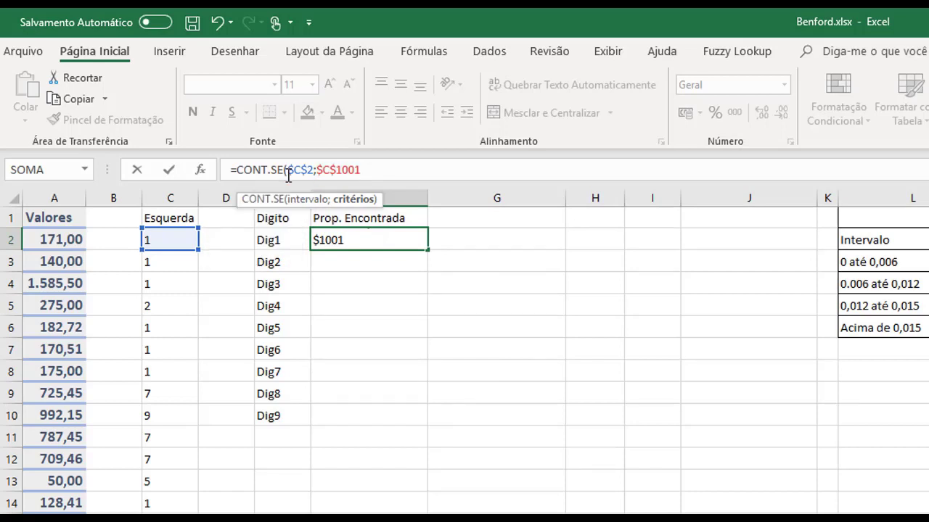
# - Add the criterion "=1" to the CONT.SE formula and multiply the count by 1 / 1000
pyautogui.write(';"')
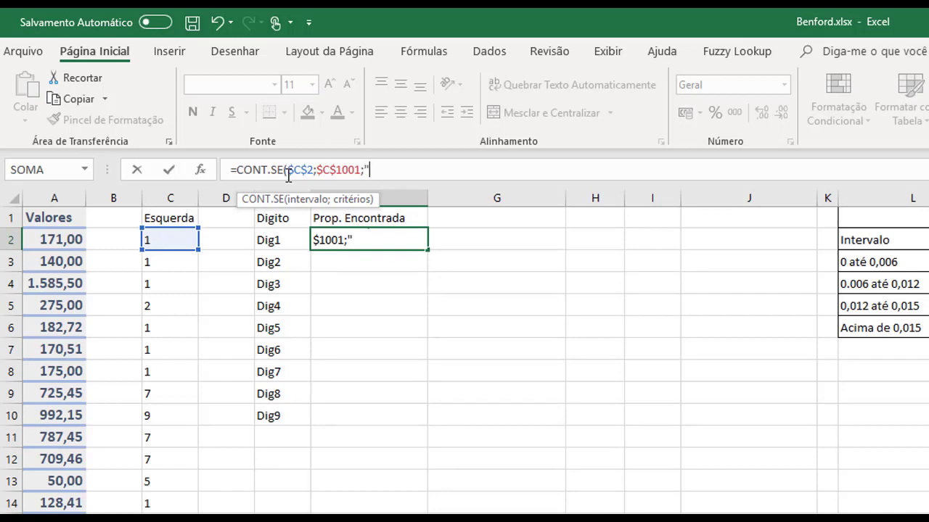
pyautogui.write('=1")')
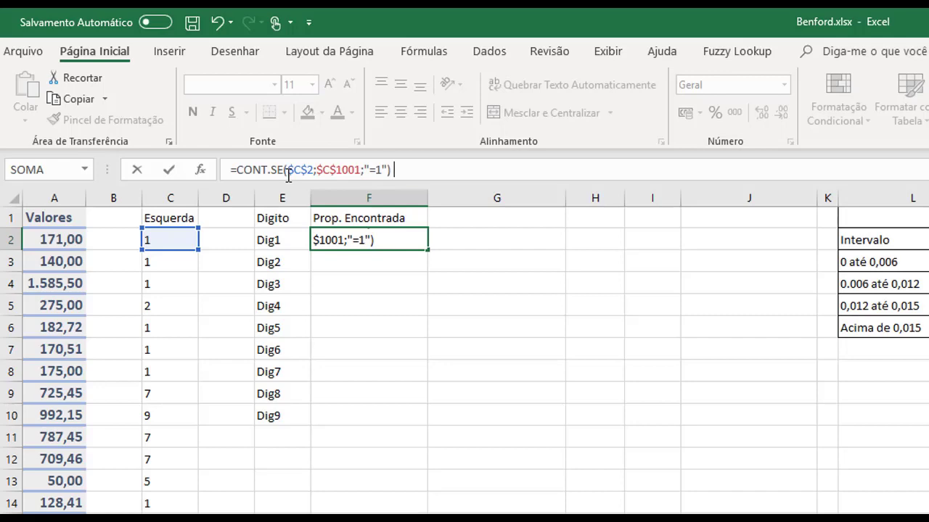
pyautogui.write(' *')
pyautogui.hotkey('shift', 'space')
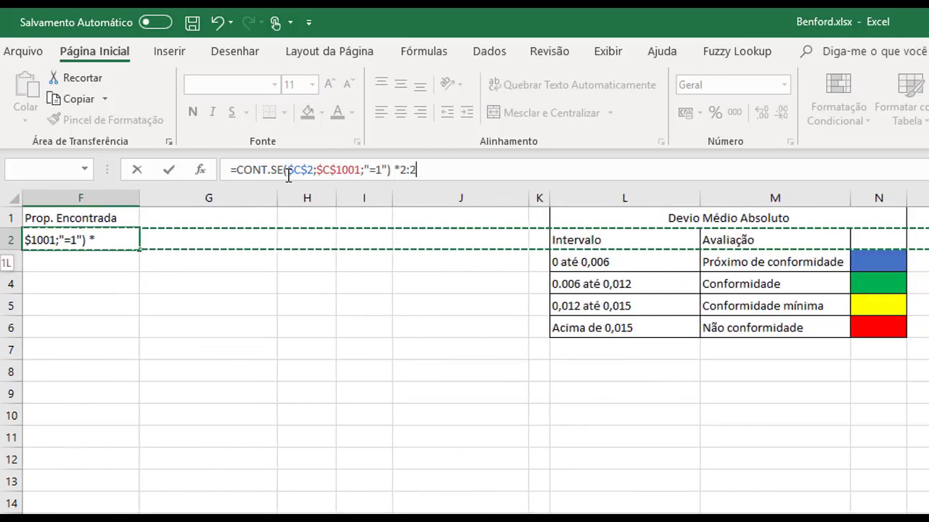
pyautogui.press('BackSpace')
pyautogui.press('BackSpace')
pyautogui.press('BackSpace')
pyautogui.write('1')
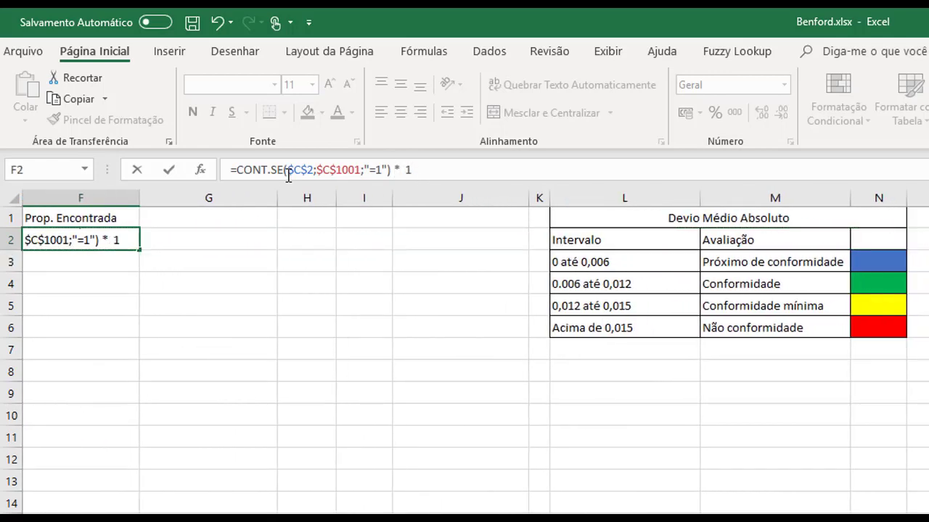
pyautogui.write(' / 1000')
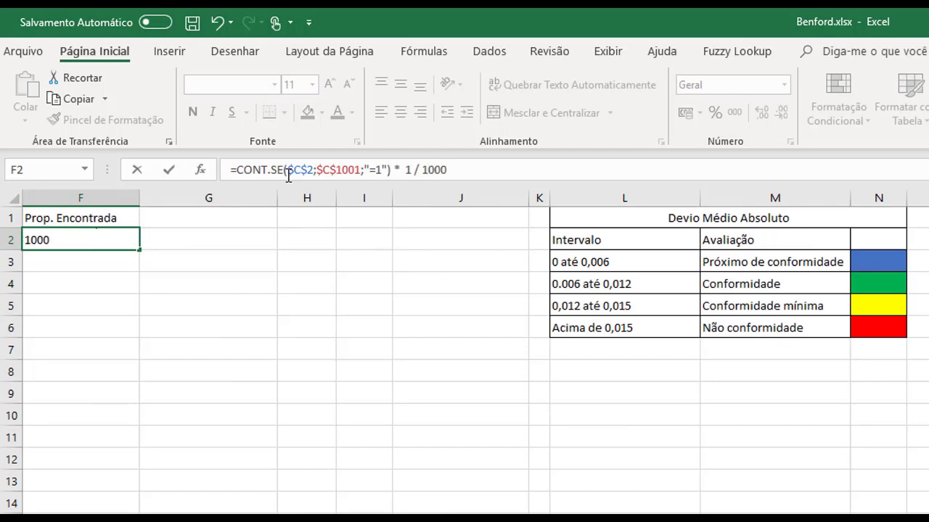
# - Replace the semicolon between $C$2 and $C$1001 with a colon and commit the formula in F2
pyautogui.click(317, 169)
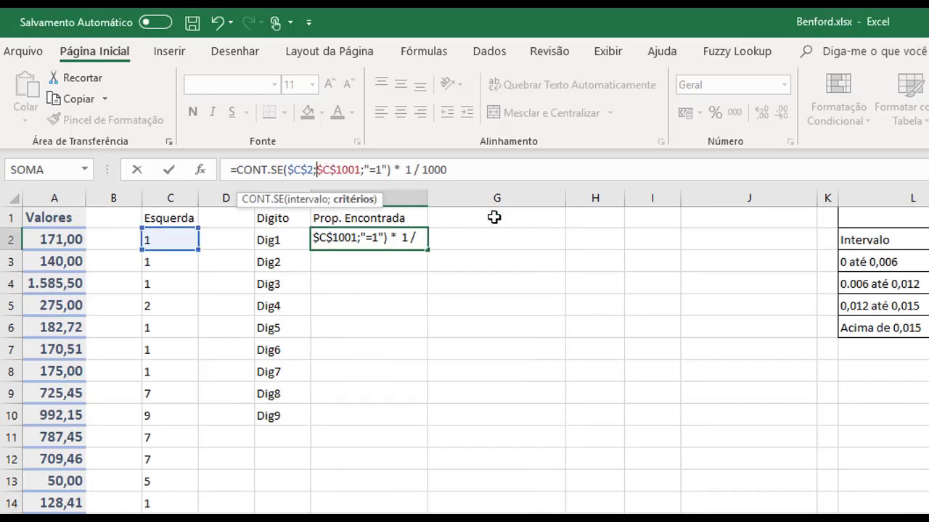
pyautogui.press('BackSpace')
pyautogui.write(':')
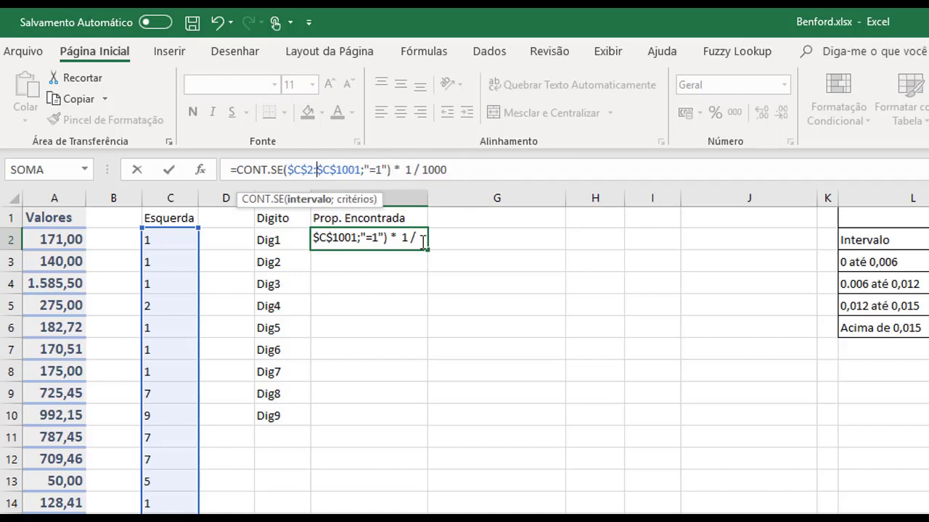
pyautogui.press('Return')
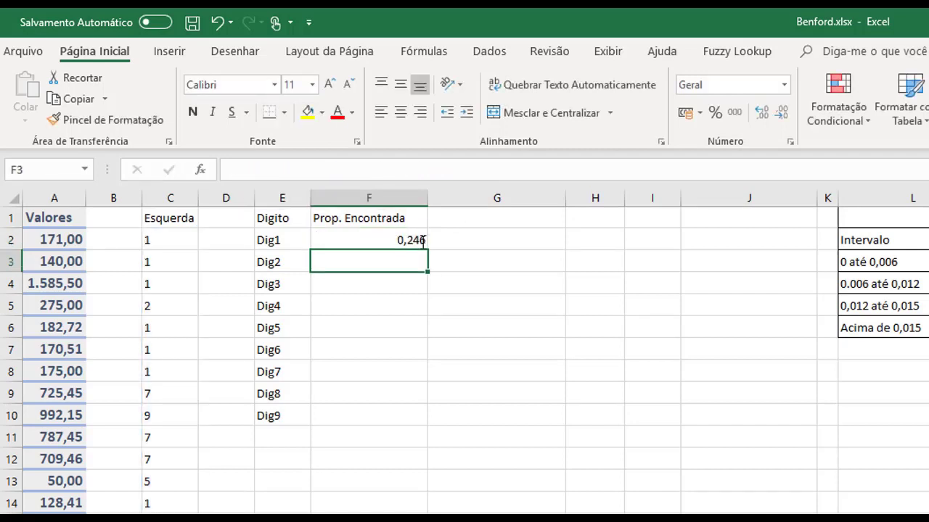
# - Fill the F2 proportion formula down to F10 and check the copied formulas
pyautogui.click(421, 241)
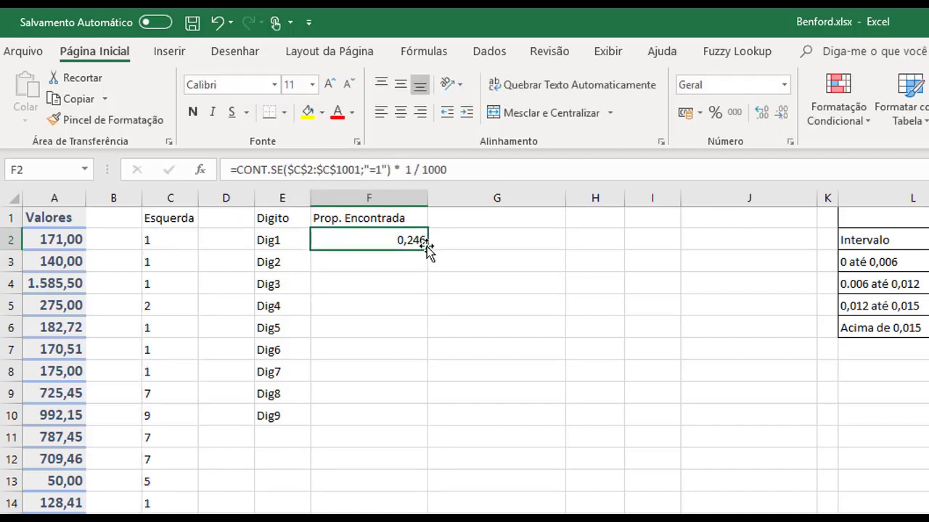
pyautogui.moveTo(428, 251); pyautogui.dragTo(417, 432)
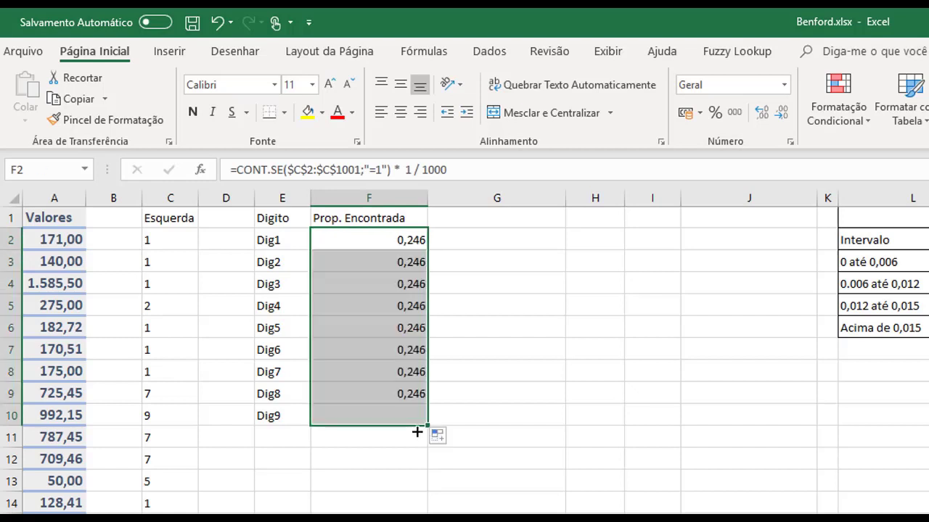
pyautogui.click(413, 241)
pyautogui.click(400, 258)
pyautogui.click(390, 286)
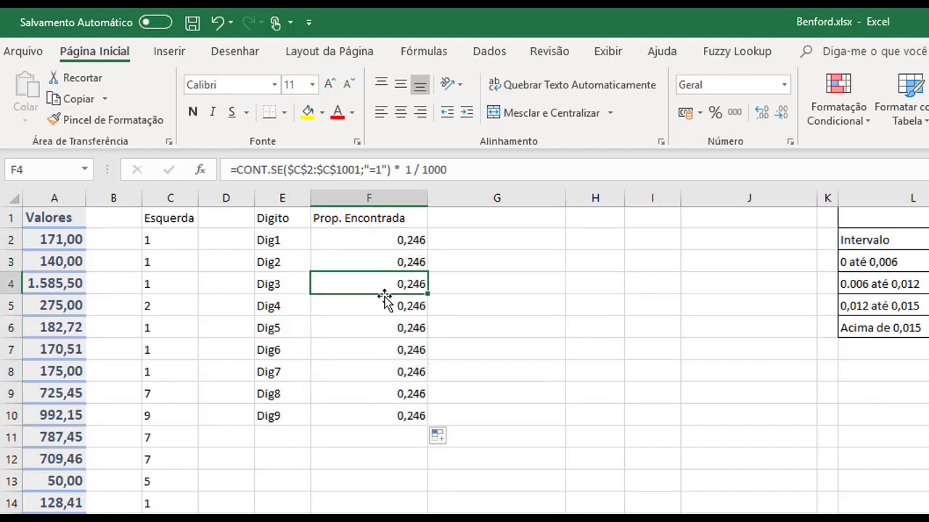
pyautogui.click(385, 301)
pyautogui.click(374, 328)
# - Change the CONT.SE criteria to "=2" in F3 for Dig2 and "=3" in F4 for Dig3
pyautogui.click(384, 263)
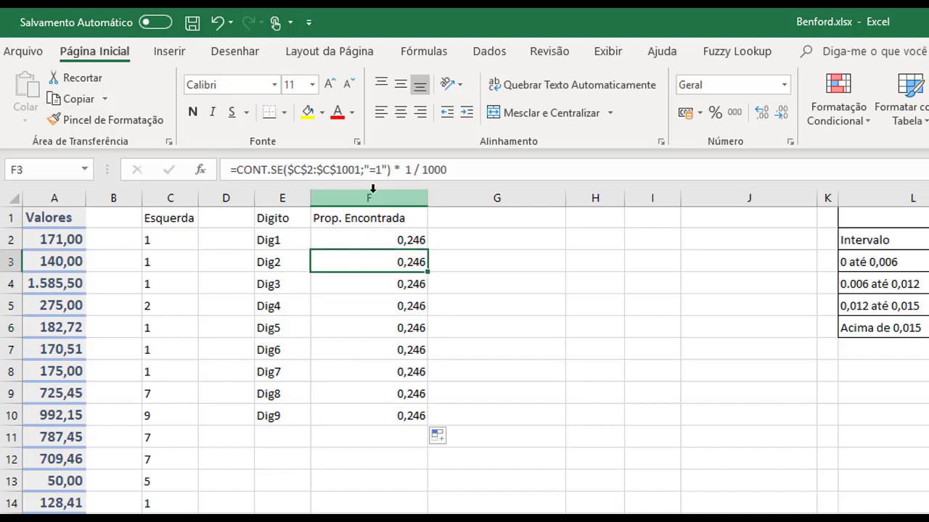
pyautogui.click(384, 170)
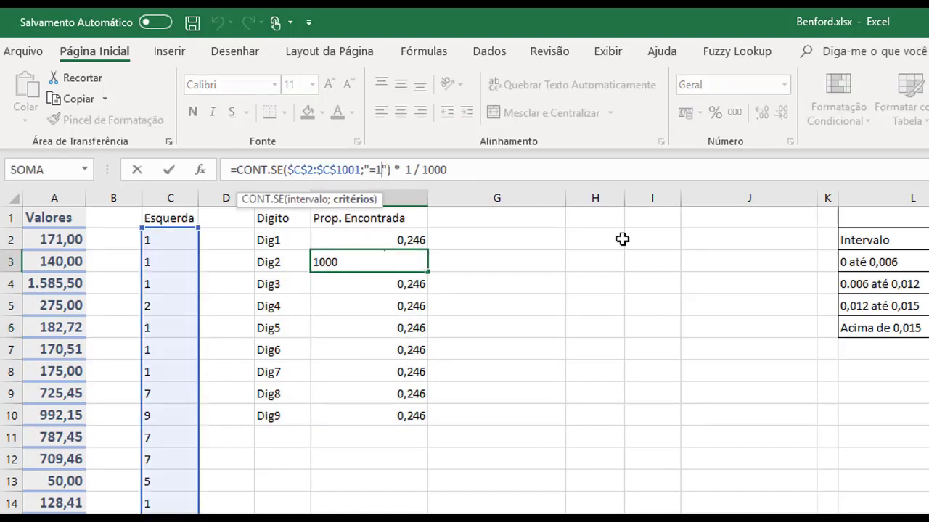
pyautogui.press('BackSpace')
pyautogui.write('2')
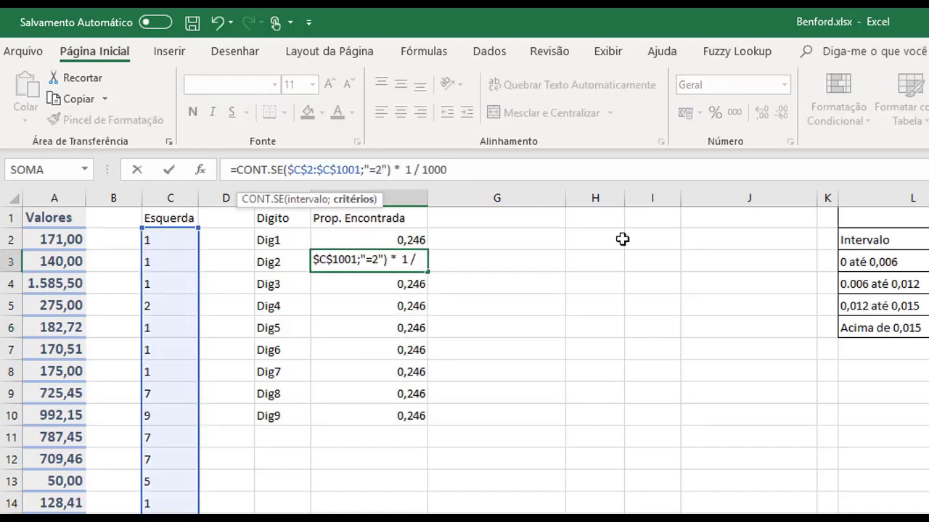
pyautogui.press('Return')
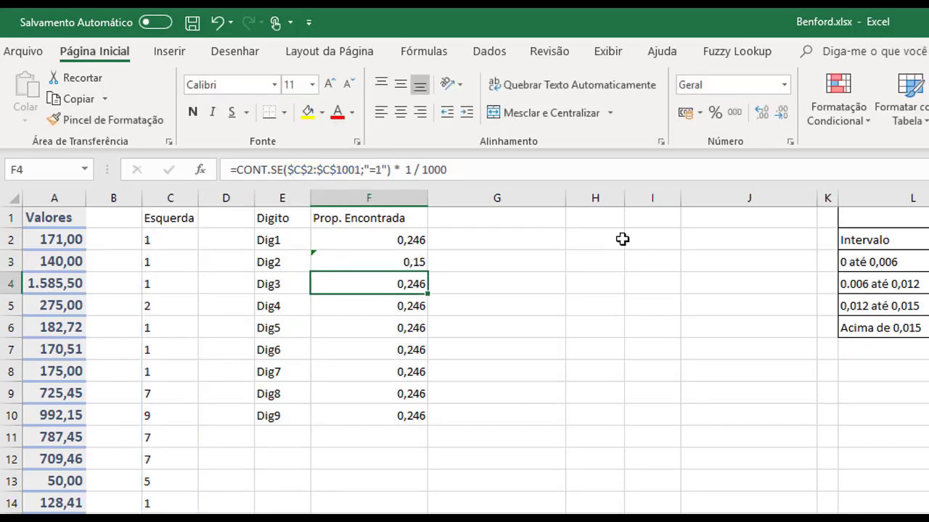
pyautogui.click(382, 170)
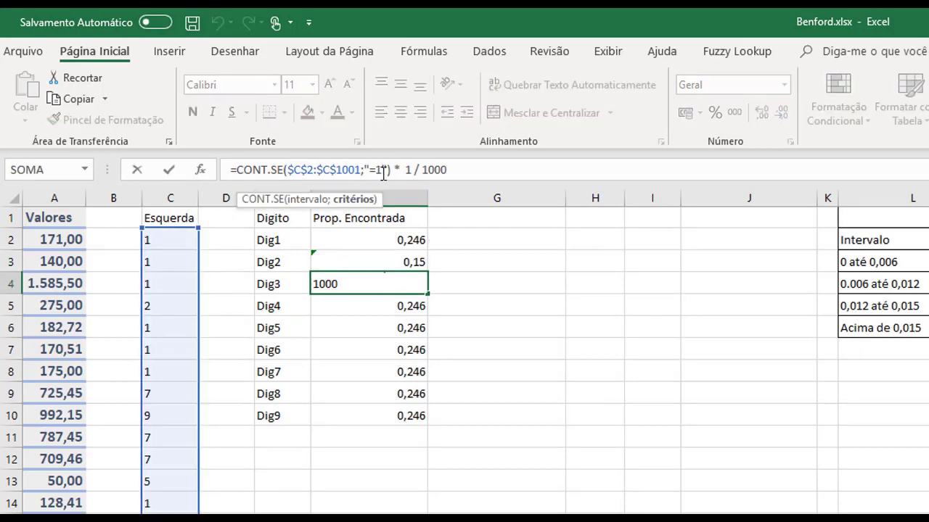
pyautogui.press('BackSpace')
pyautogui.write('3')
pyautogui.press('Return')
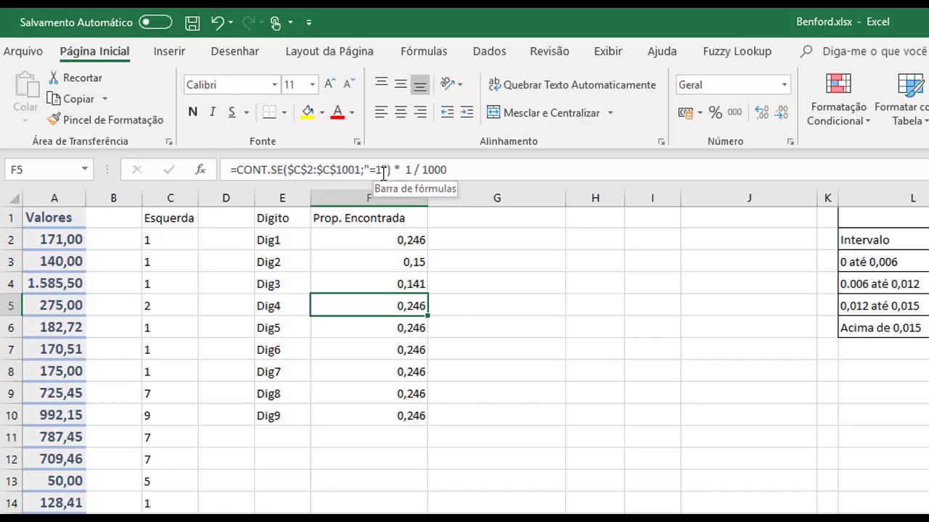
# - Change the CONT.SE criteria to "=4" in F5 for Dig4 and "=5" in F6 for Dig5
pyautogui.click(383, 173)
pyautogui.press('BackSpace')
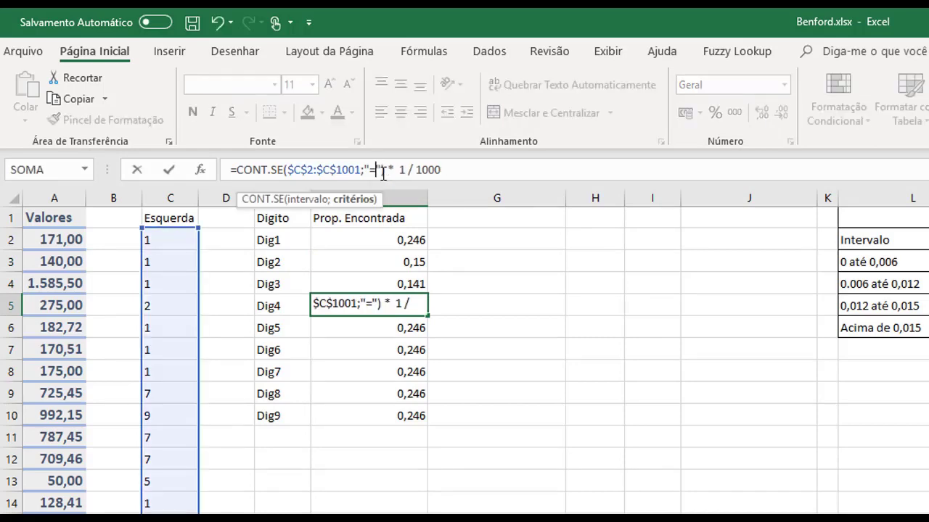
pyautogui.write('4')
pyautogui.press('Return')
pyautogui.click(383, 171)
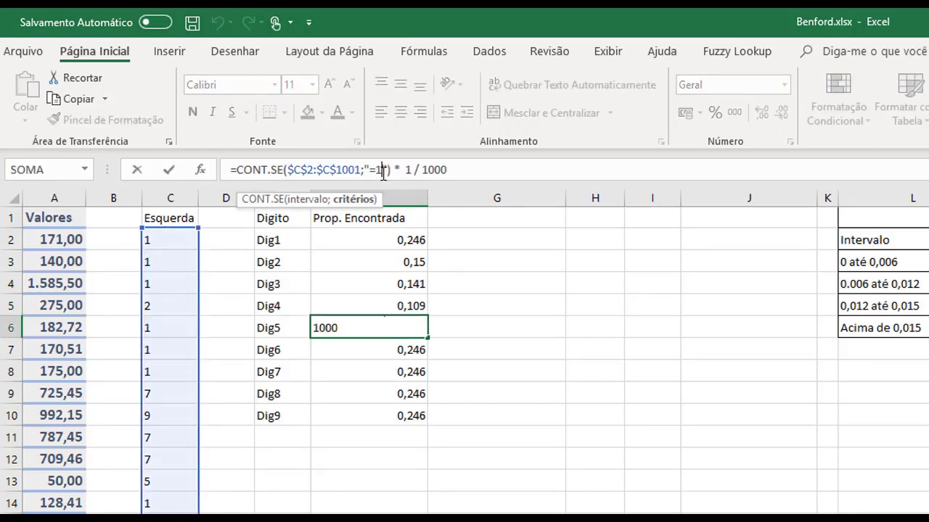
pyautogui.press('BackSpace')
pyautogui.write('5')
pyautogui.press('Return')
# - Change the CONT.SE criteria to "=6" in F7 for Dig6 and "=7" in F8 for Dig7
pyautogui.click(383, 173)
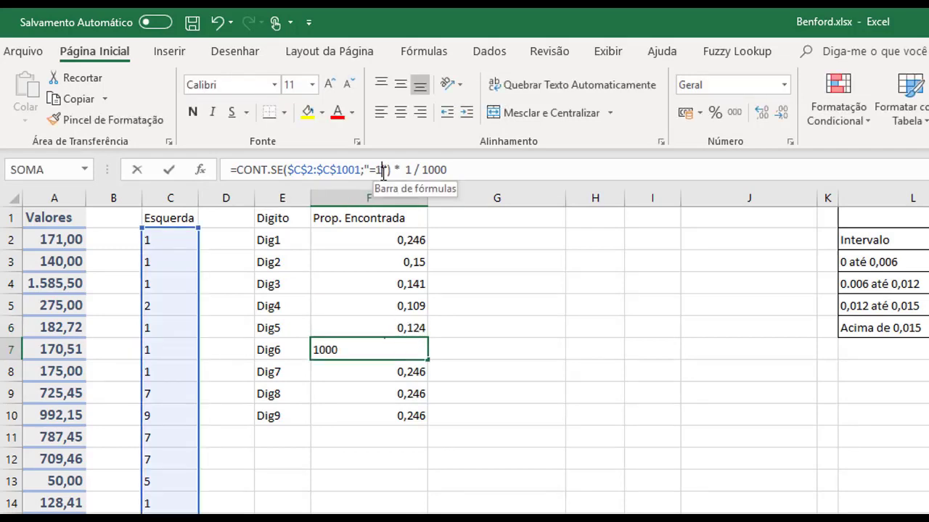
pyautogui.press('BackSpace')
pyautogui.write('6')
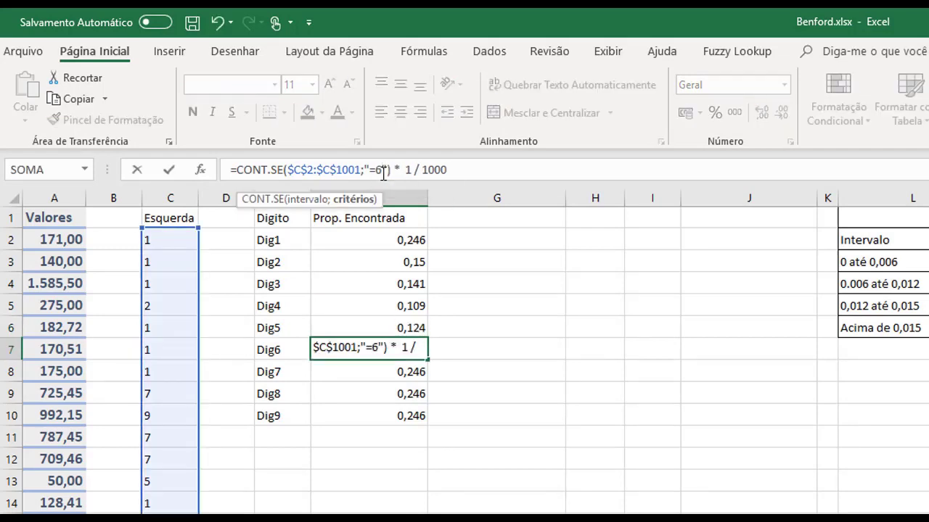
pyautogui.press('Return')
pyautogui.click(383, 171)
pyautogui.press('BackSpace')
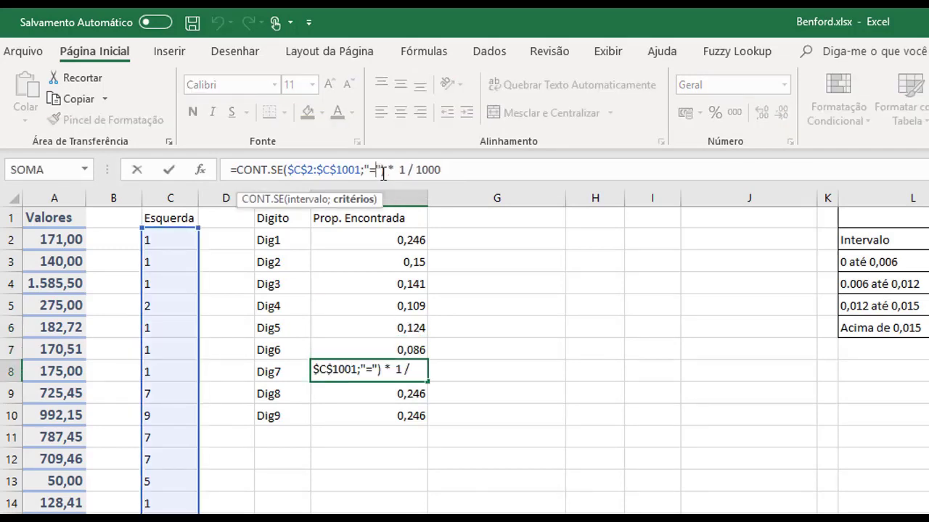
pyautogui.write('7')
pyautogui.press('Return')
# - Change the CONT.SE criteria to "=8" in F9 for Dig8 and "=9" in F10 for Dig9
pyautogui.click(383, 172)
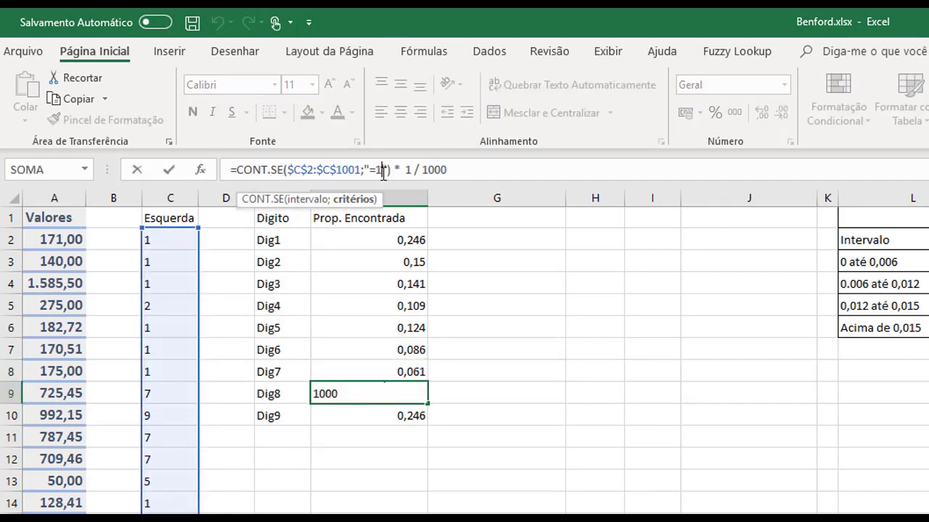
pyautogui.press('BackSpace')
pyautogui.write('8')
pyautogui.press('Return')
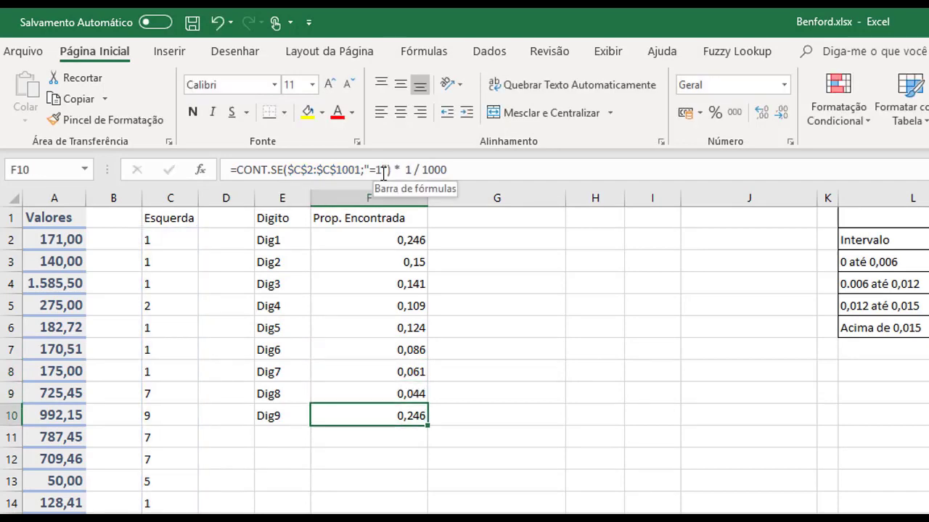
pyautogui.click(383, 171)
pyautogui.press('BackSpace')
pyautogui.write('9')
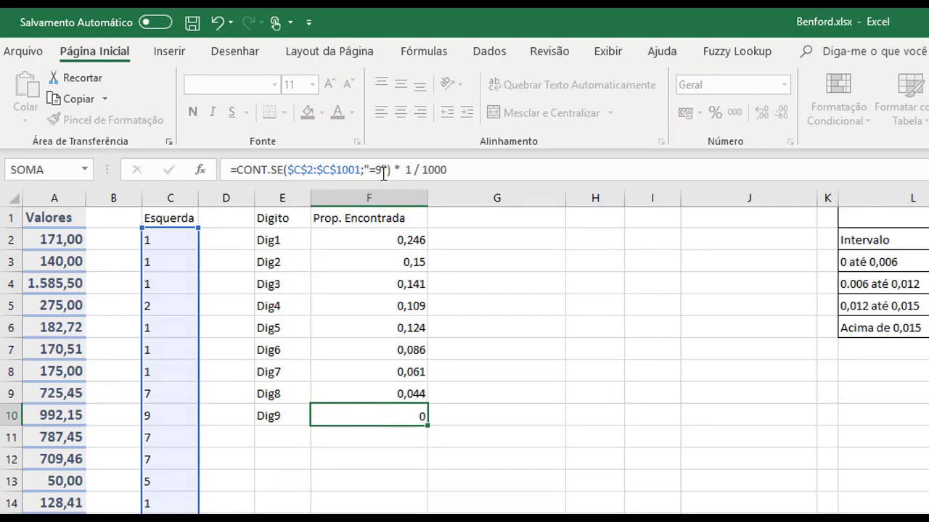
pyautogui.press('Return')
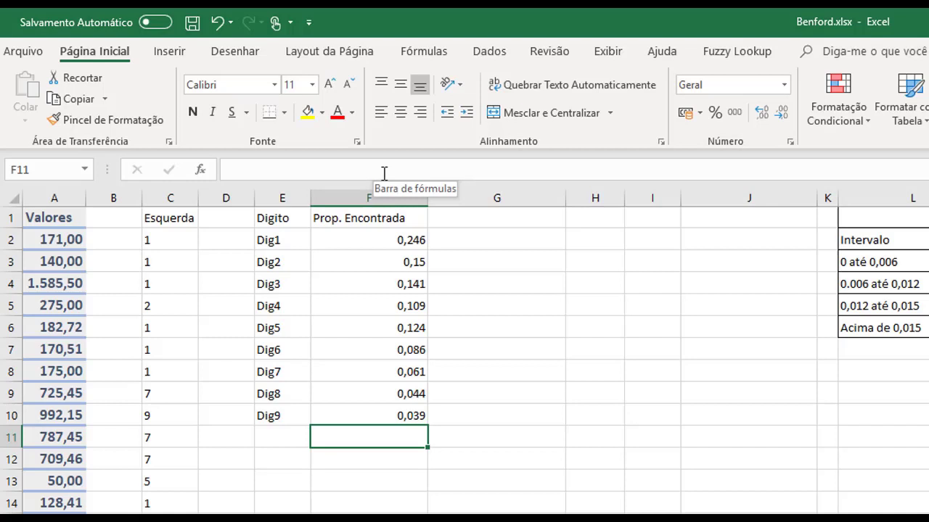
# - Add the column header "Proporção Esperada" in cell G1
pyautogui.click(479, 220)
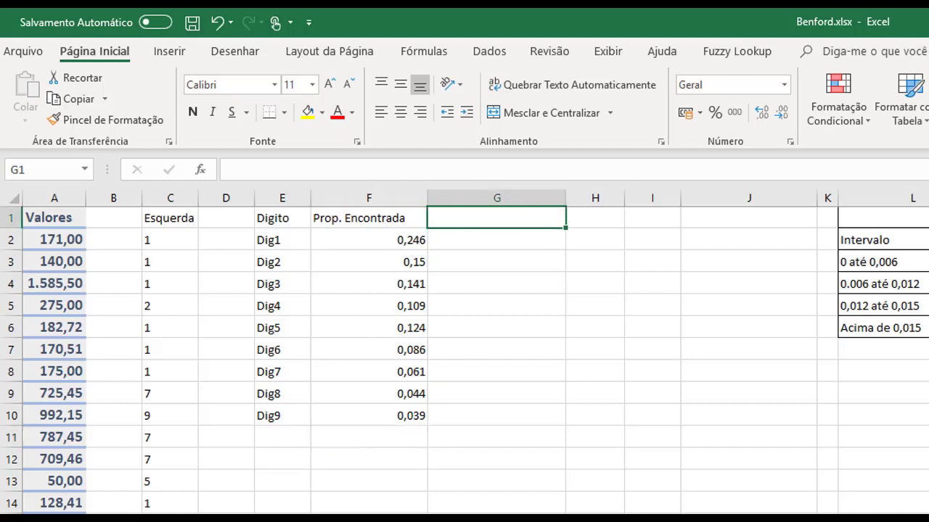
pyautogui.write('Propor')
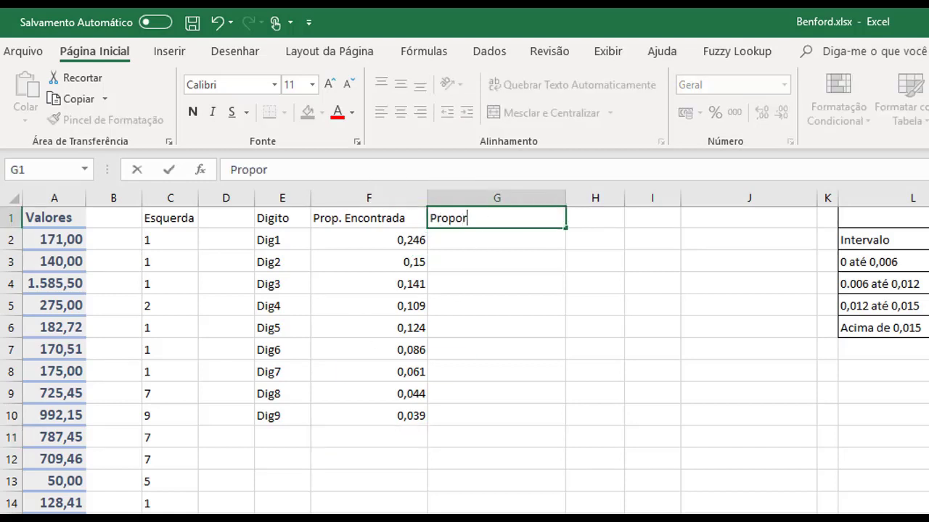
pyautogui.write('ção Esperada')
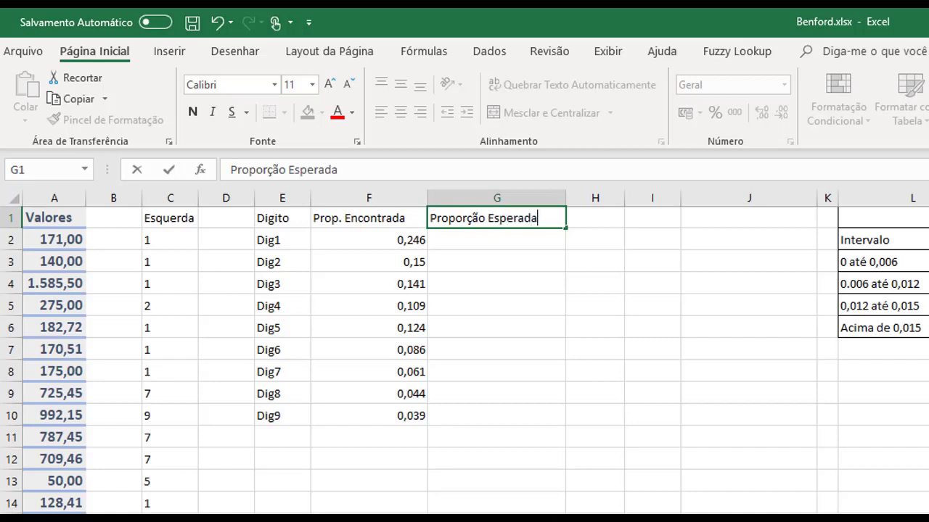
pyautogui.press('Return')
# - Enter the expected proportion formula =LOG10(1+1/1) in G2 and fill it down to G10
pyautogui.hotkey('alt', 'Tab')
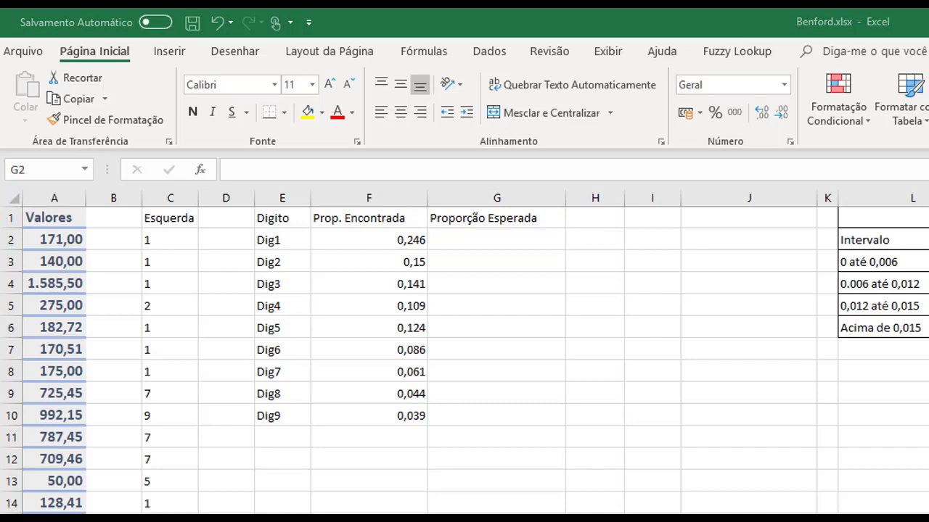
pyautogui.click(440, 168)
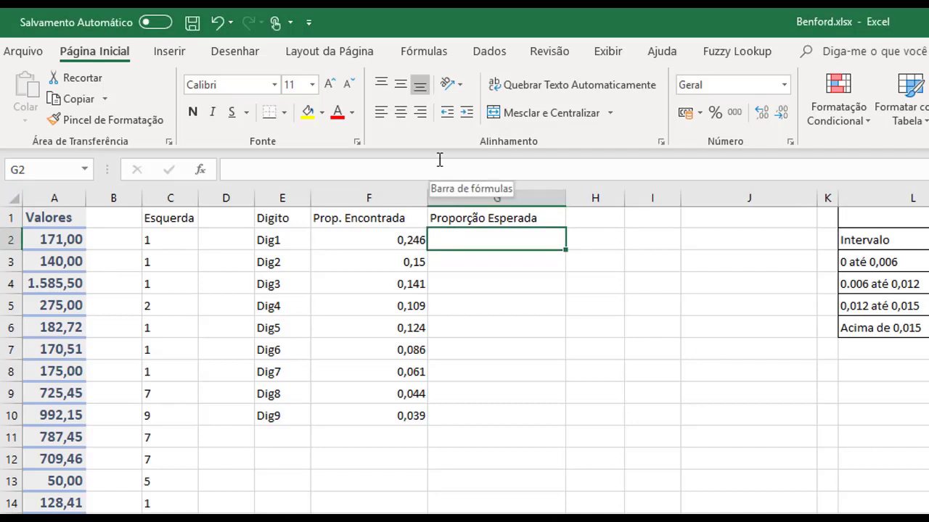
pyautogui.click(440, 164)
pyautogui.write('=')
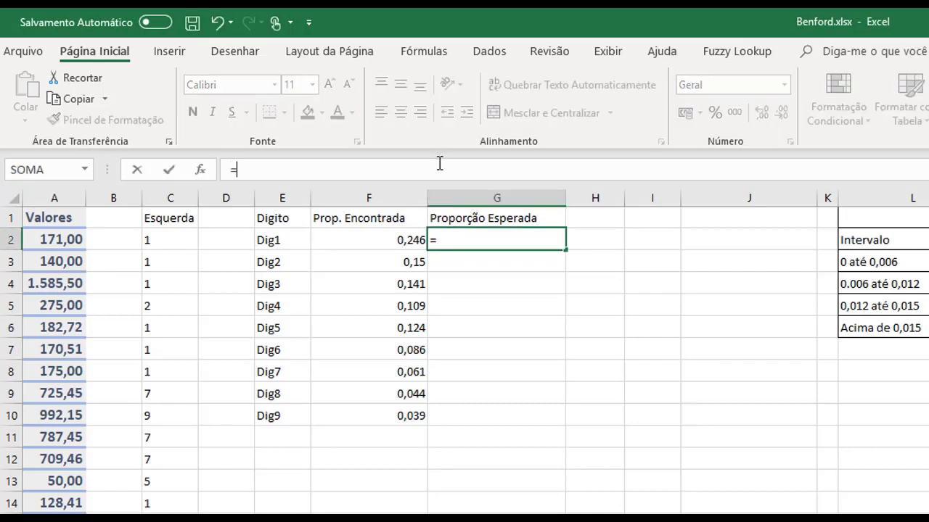
pyautogui.write('log10(')
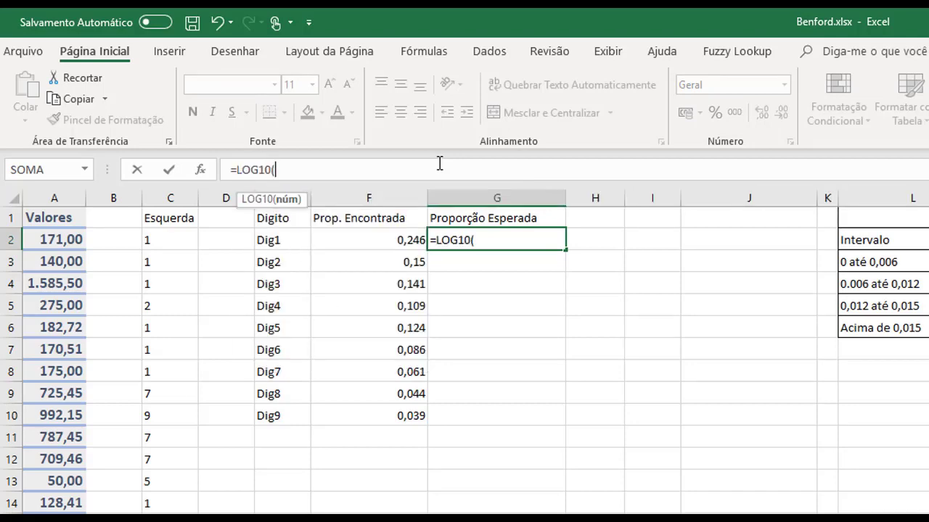
pyautogui.write('1+1/1)')
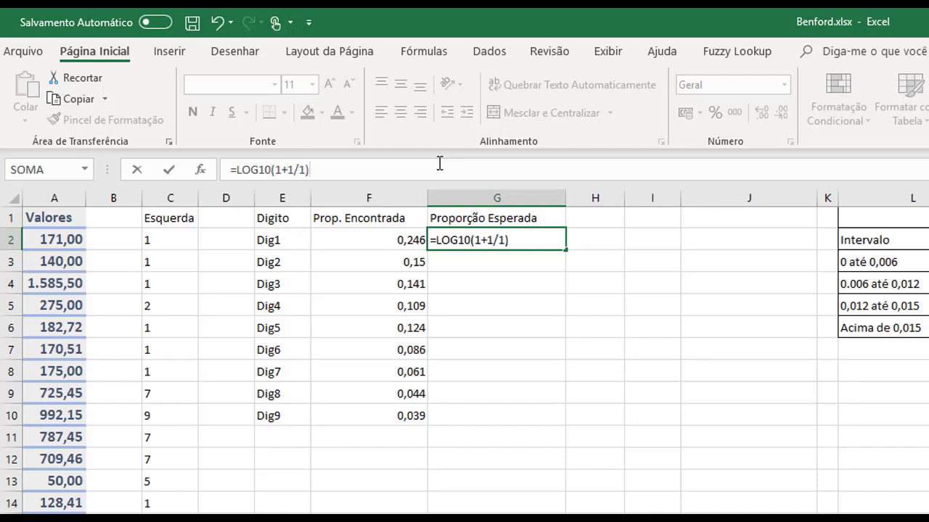
pyautogui.press('Return')
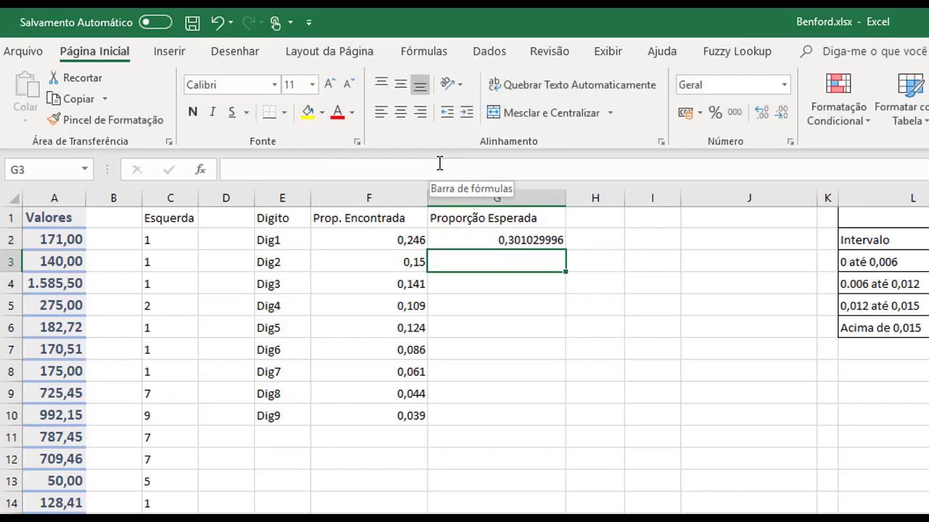
pyautogui.click(491, 238)
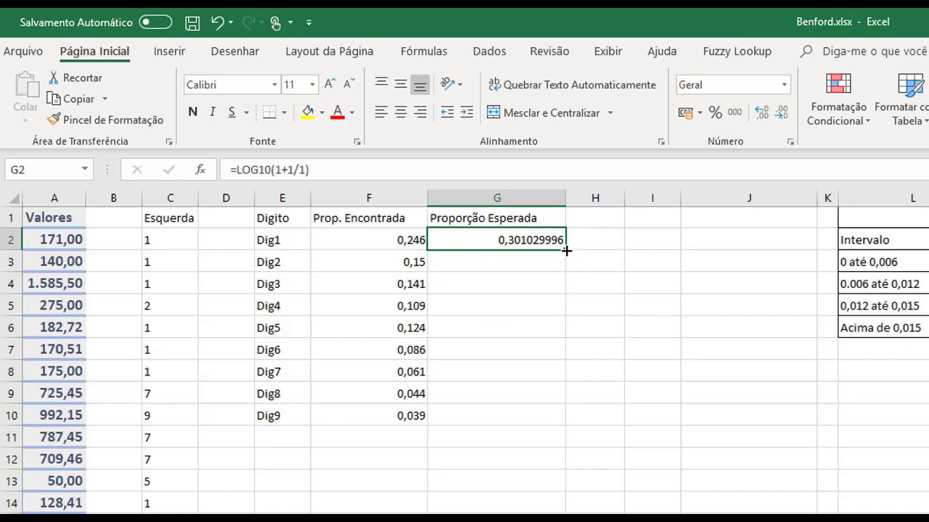
pyautogui.moveTo(565, 250); pyautogui.dragTo(560, 421)
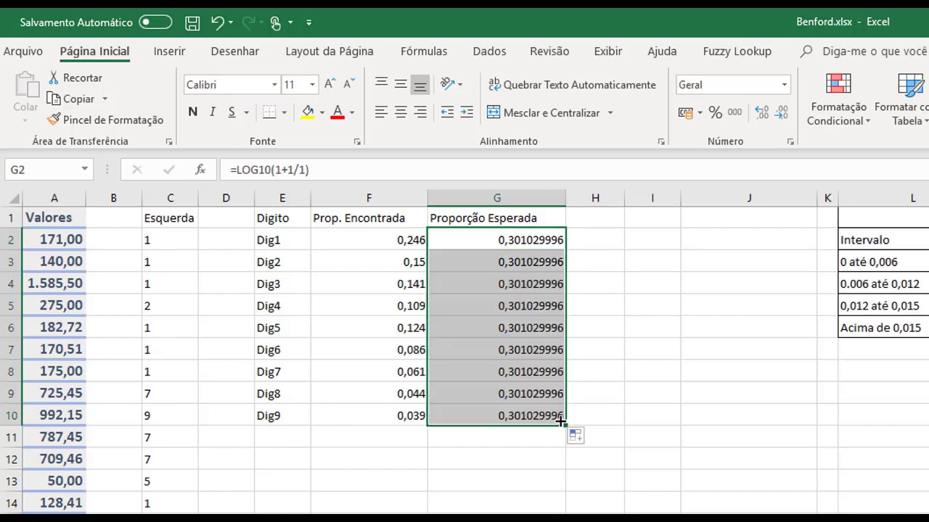
# - Change the LOG10 divisor to 2 in G3 for Dig2 and to 3 in G4 for Dig3
pyautogui.click(533, 264)
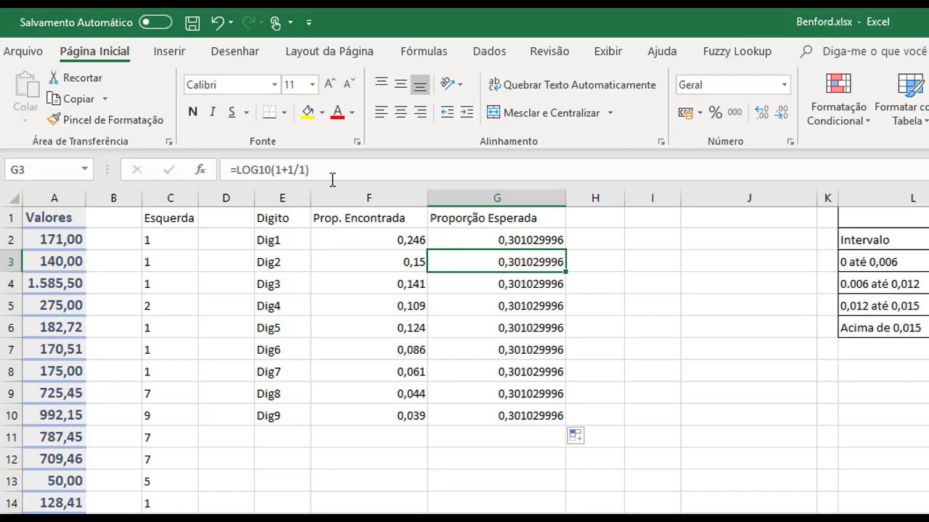
pyautogui.click(305, 169)
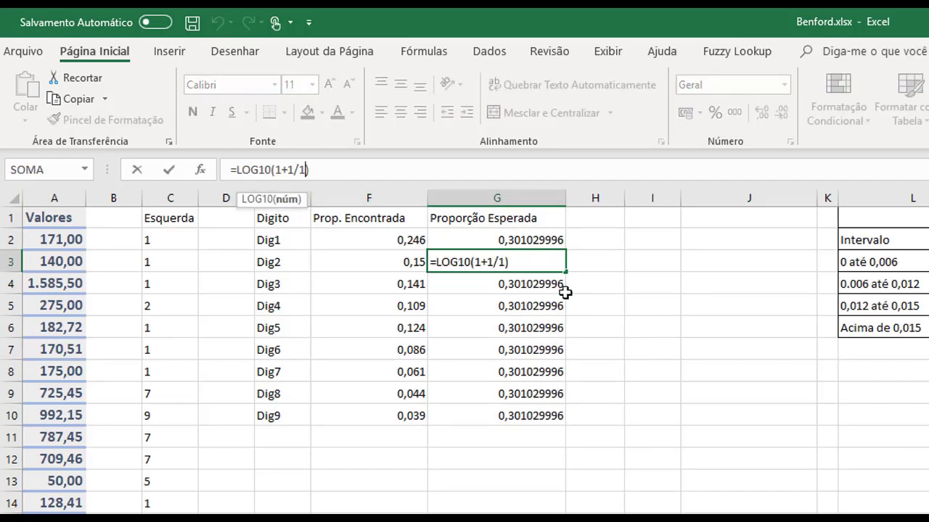
pyautogui.press('BackSpace')
pyautogui.write('2')
pyautogui.press('Return')
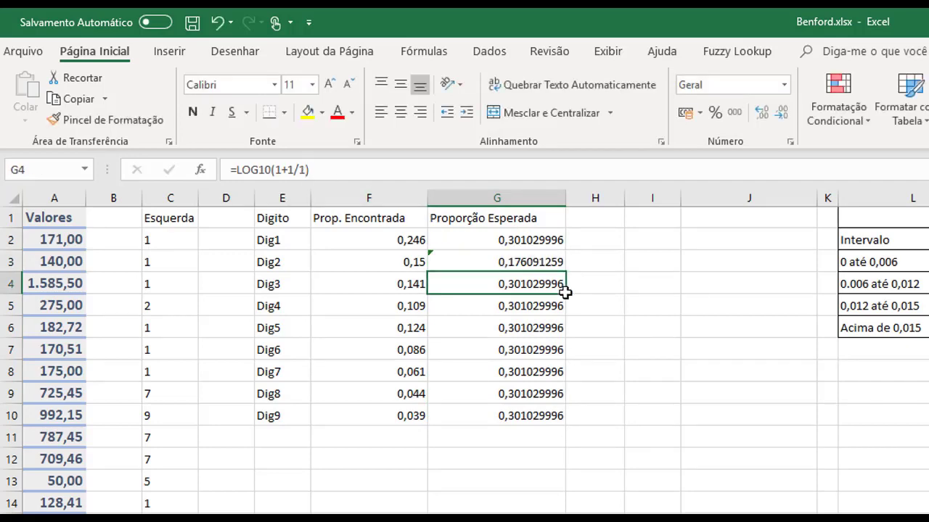
pyautogui.click(300, 169)
pyautogui.press('BackSpace')
pyautogui.write('3')
pyautogui.press('Return')
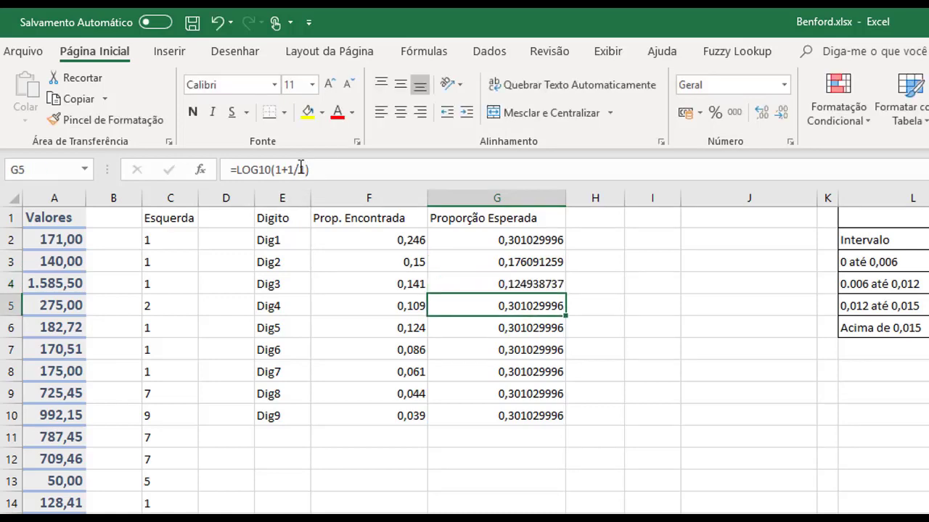
# - Change the LOG10 divisor to 4 in G5 for Dig4 and to 5 in G6 for Dig5
pyautogui.click(302, 169)
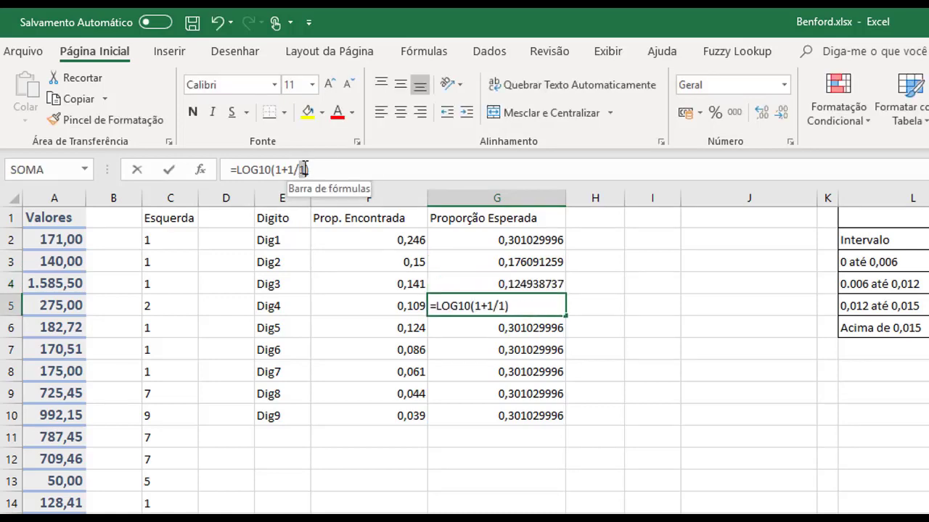
pyautogui.press('BackSpace')
pyautogui.write('4')
pyautogui.press('Return')
pyautogui.click(305, 169)
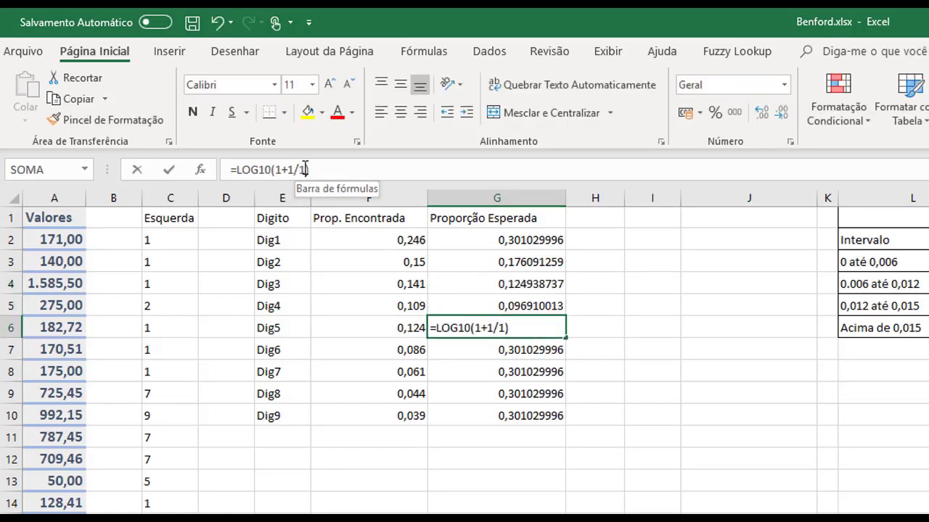
pyautogui.press('BackSpace')
pyautogui.write('5')
pyautogui.press('Return')
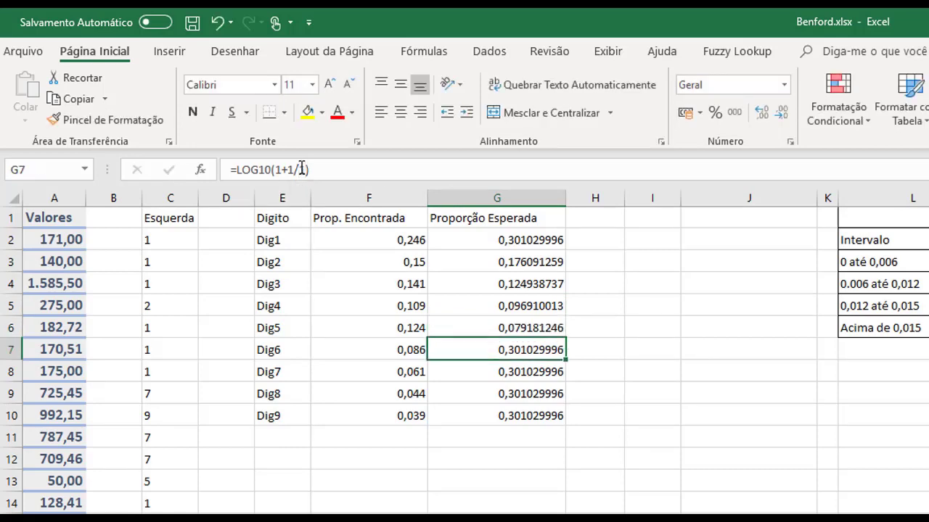
# - Change the LOG10 divisor to 6 in G7 for Dig6 and to 7 in G8 for Dig7
pyautogui.click(302, 169)
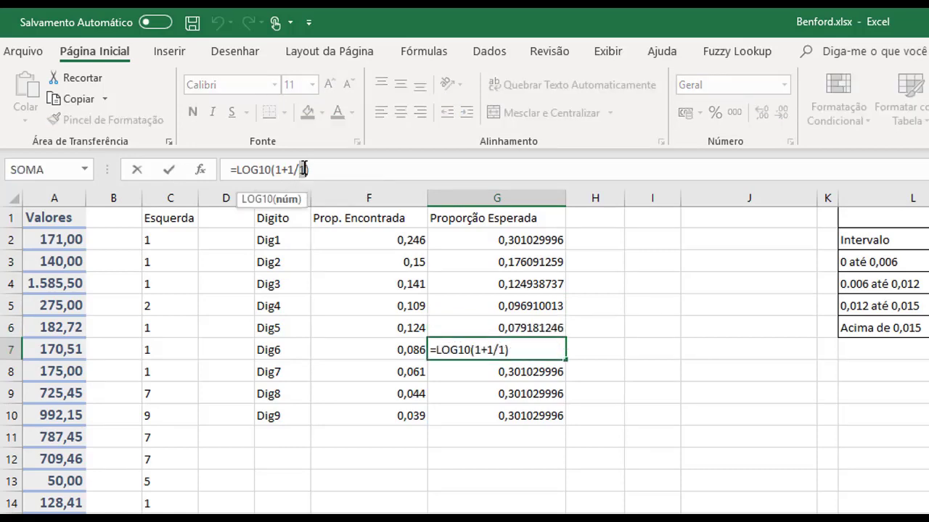
pyautogui.press('BackSpace')
pyautogui.write('6')
pyautogui.press('Return')
pyautogui.click(303, 168)
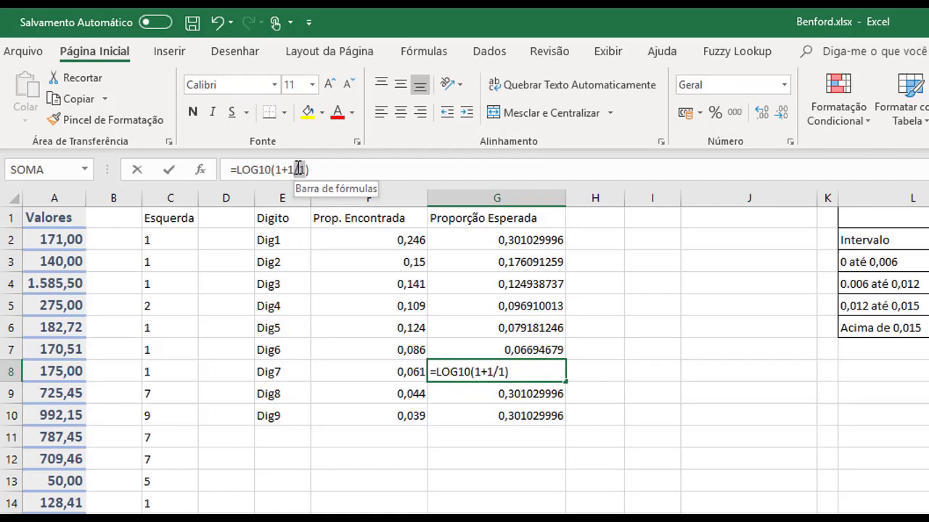
pyautogui.press('BackSpace')
pyautogui.write('7')
pyautogui.press('Return')
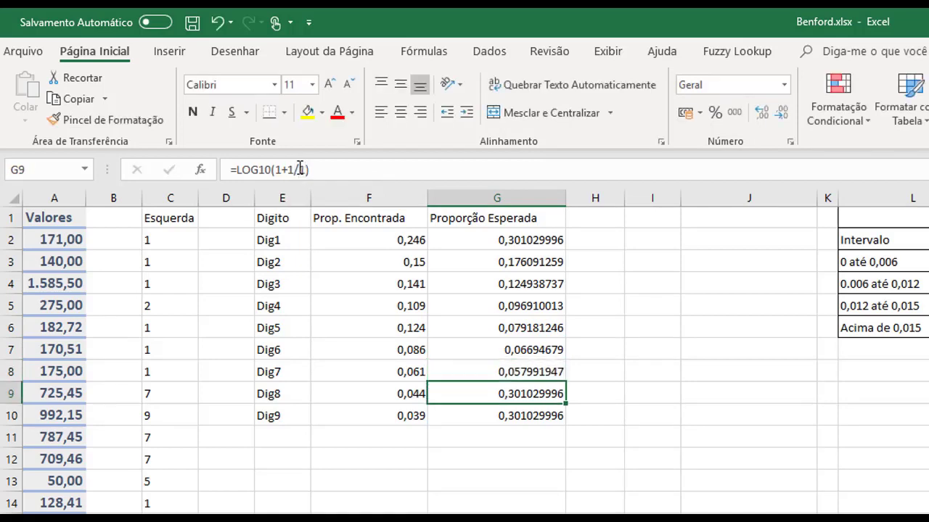
# - Change the LOG10 divisor to 8 in G9 for Dig8 and to 9 in G10 for Dig9
pyautogui.click(306, 169)
pyautogui.press('BackSpace')
pyautogui.write('8')
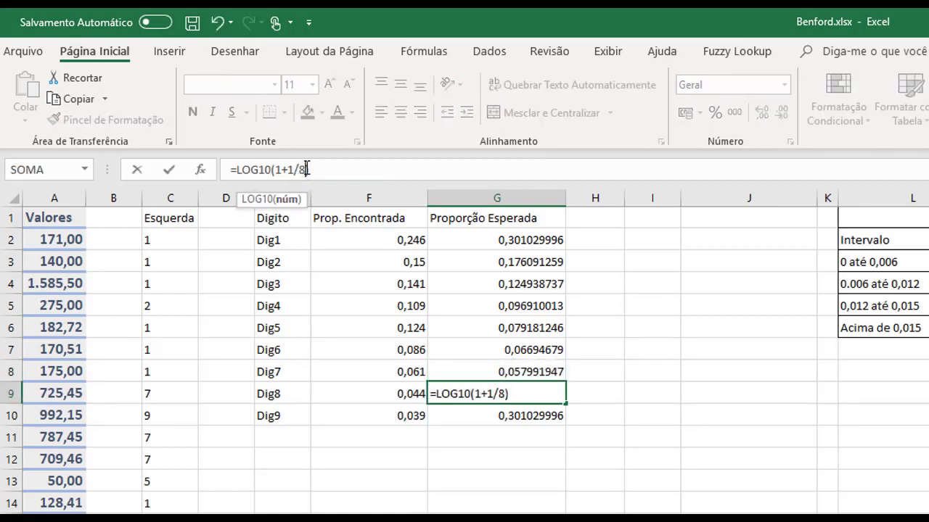
pyautogui.press('Return')
pyautogui.click(306, 169)
pyautogui.press('BackSpace')
pyautogui.write('9')
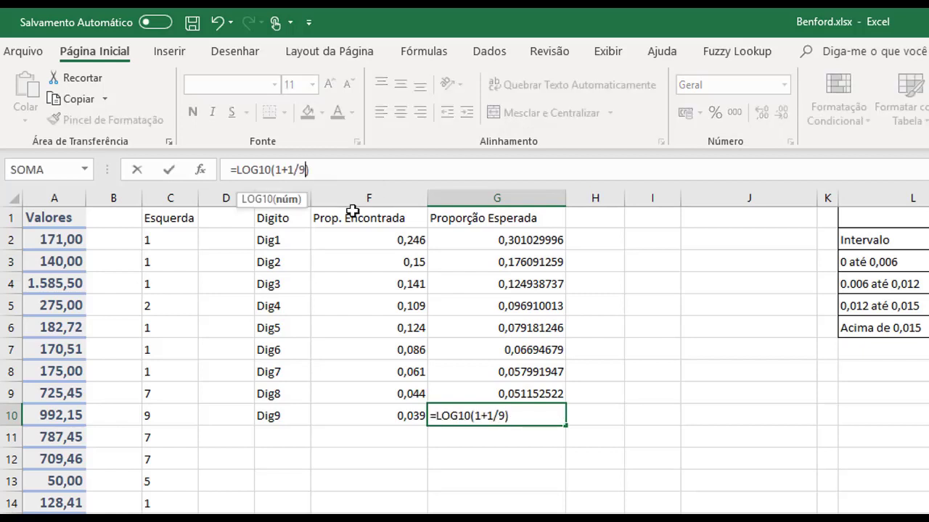
pyautogui.press('Return')
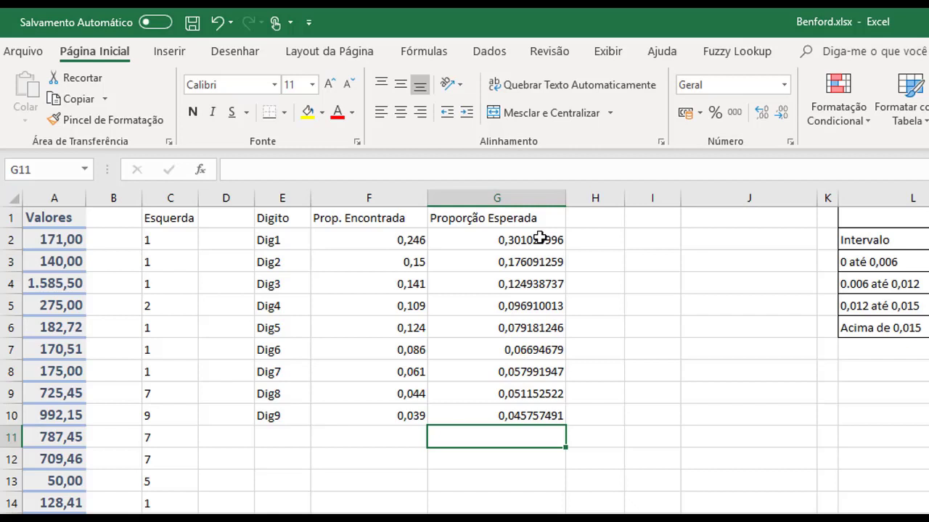
# - Add the column header "Diferença" in cell H1
pyautogui.click(604, 214)
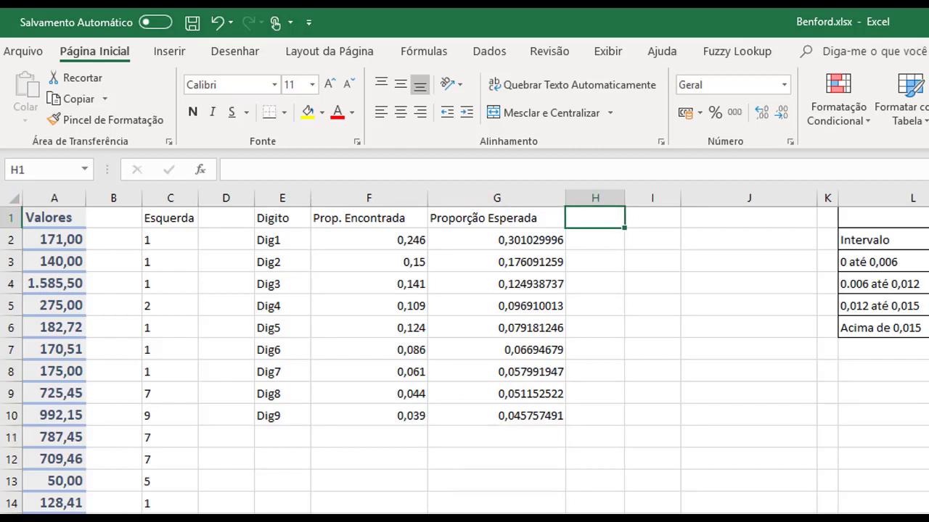
pyautogui.write('Dife')
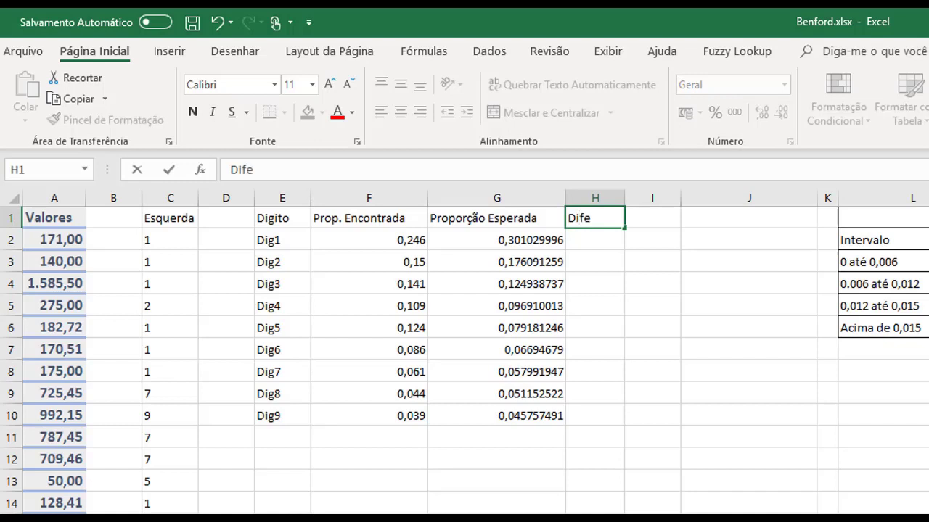
pyautogui.write('rença')
pyautogui.press('Return')
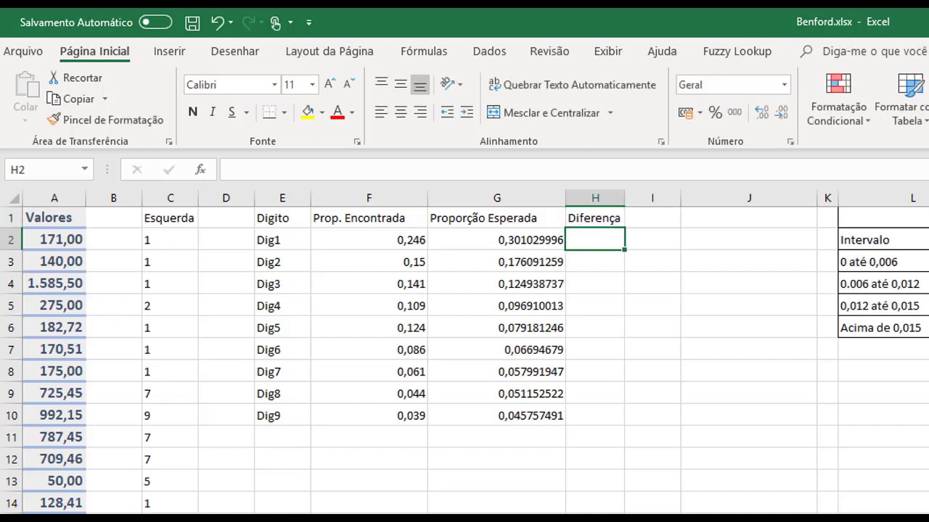
# - Calculate the Dig1 difference in H2 with the formula =G2-F2 and fill it down to H10
pyautogui.hotkey('alt', 'Tab')
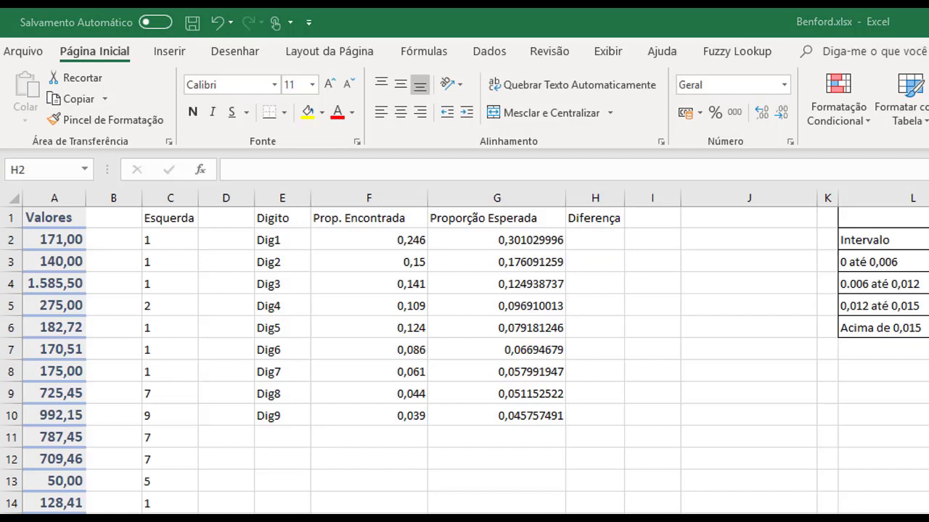
pyautogui.click(570, 237)
pyautogui.click(460, 179)
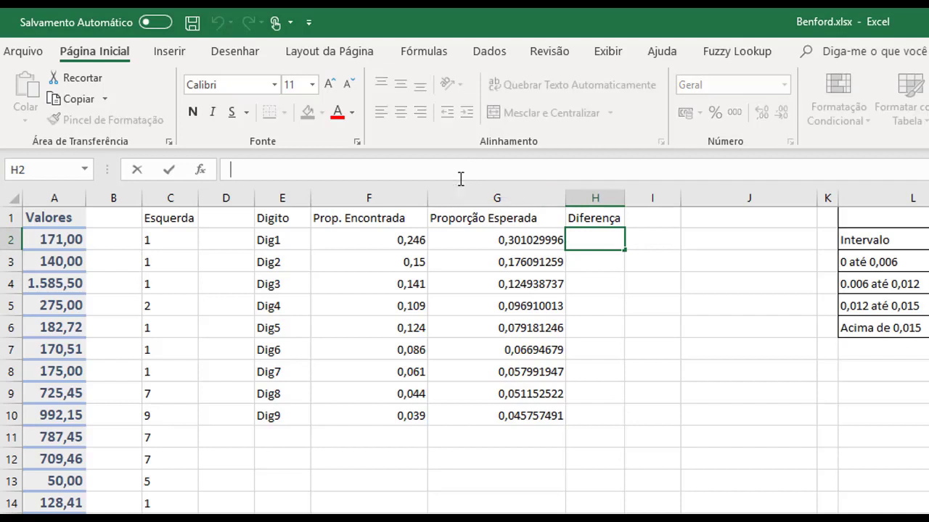
pyautogui.write('=')
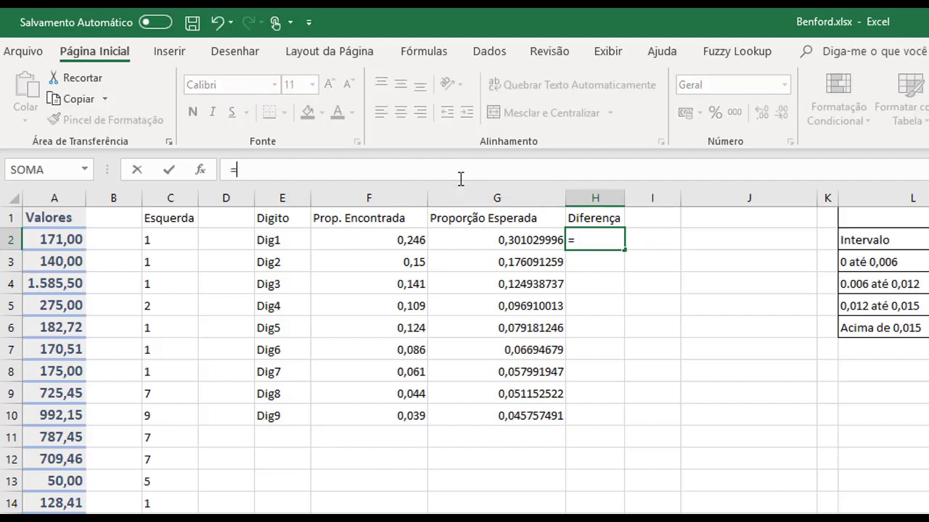
pyautogui.click(512, 239)
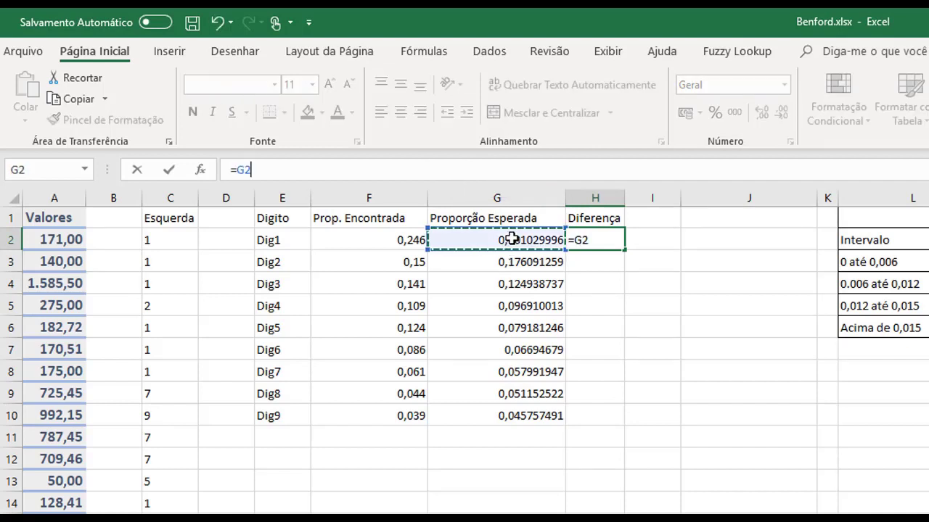
pyautogui.write('-')
pyautogui.click(368, 238)
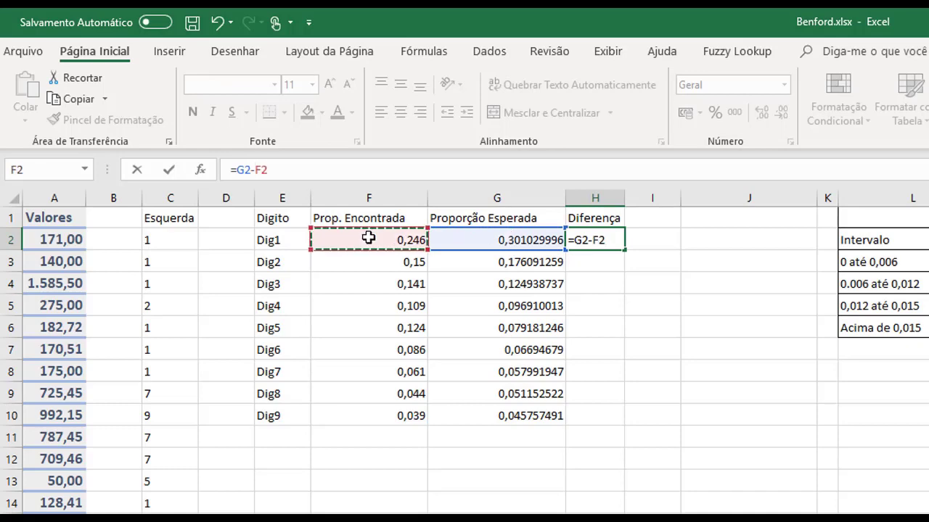
pyautogui.press('Return')
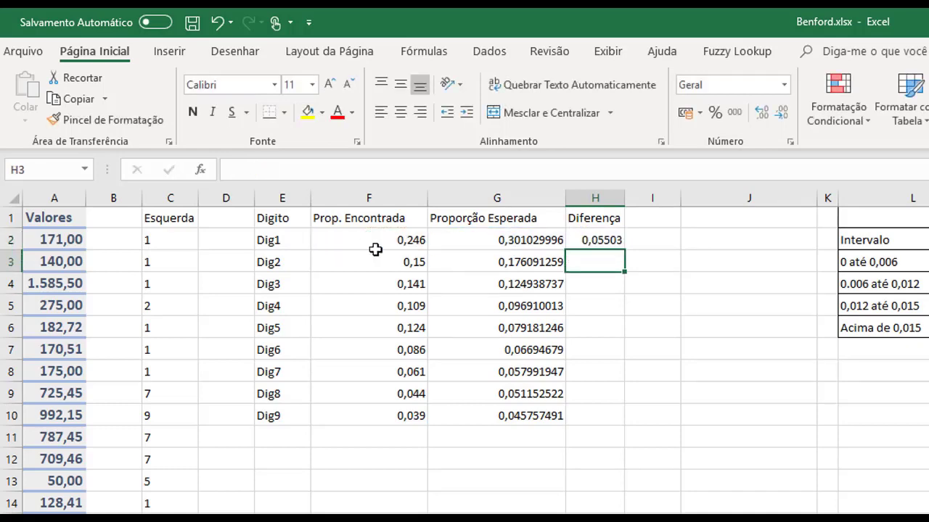
pyautogui.click(599, 236)
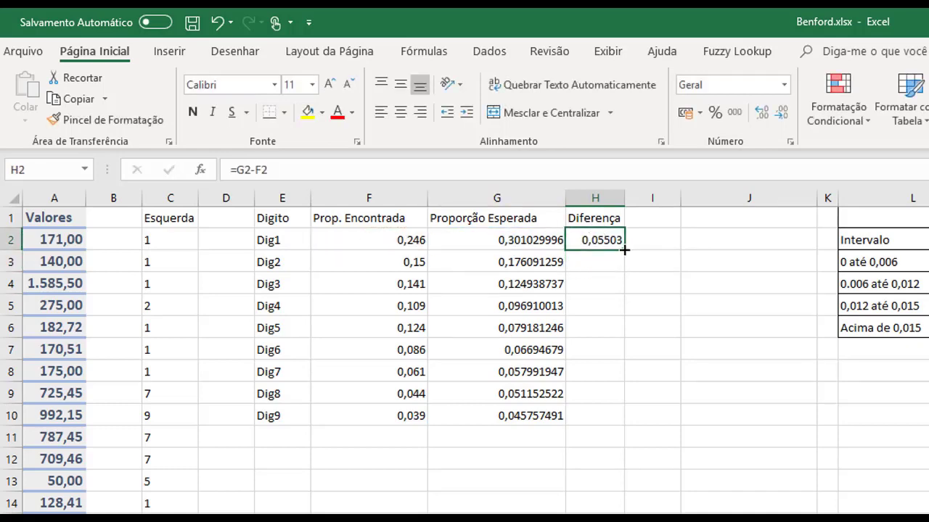
pyautogui.moveTo(624, 249); pyautogui.dragTo(625, 420)
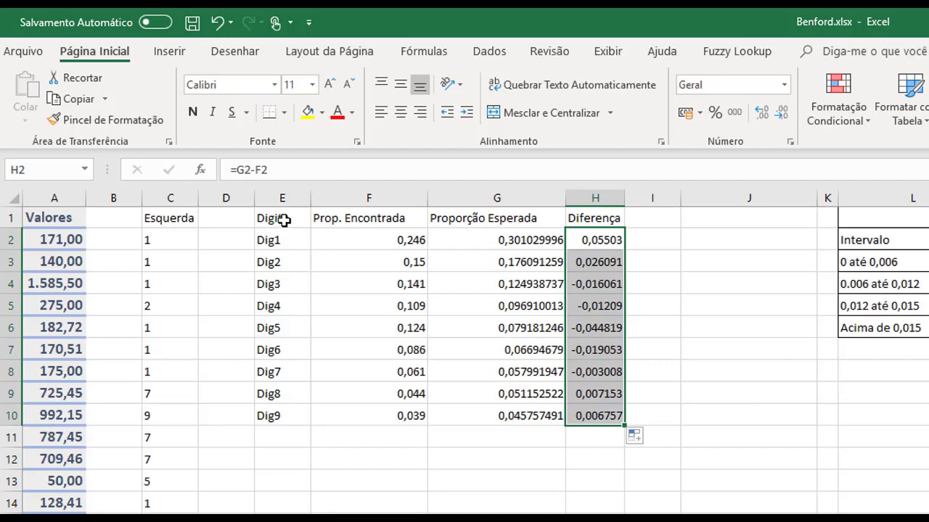
# - Apply all borders to the digit table in E1:H10
pyautogui.moveTo(282, 218); pyautogui.dragTo(589, 415)
pyautogui.click(285, 112)
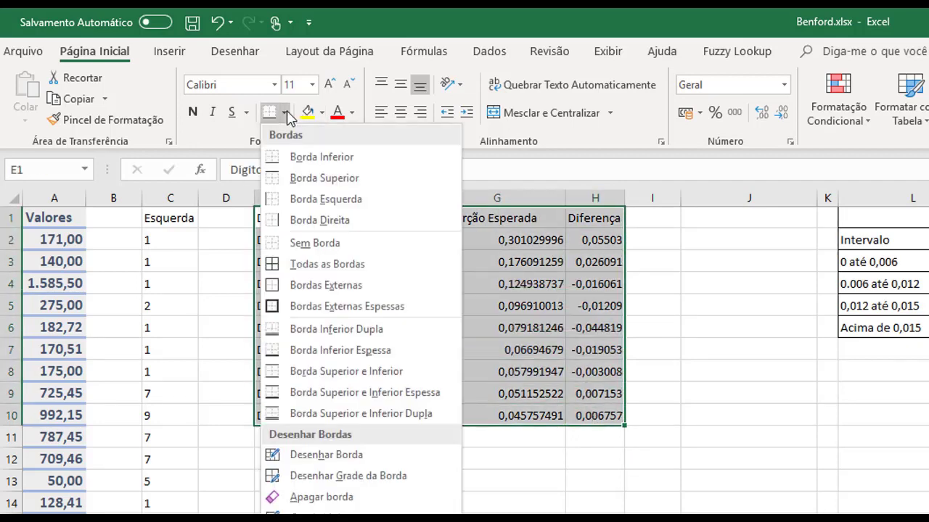
pyautogui.click(327, 266)
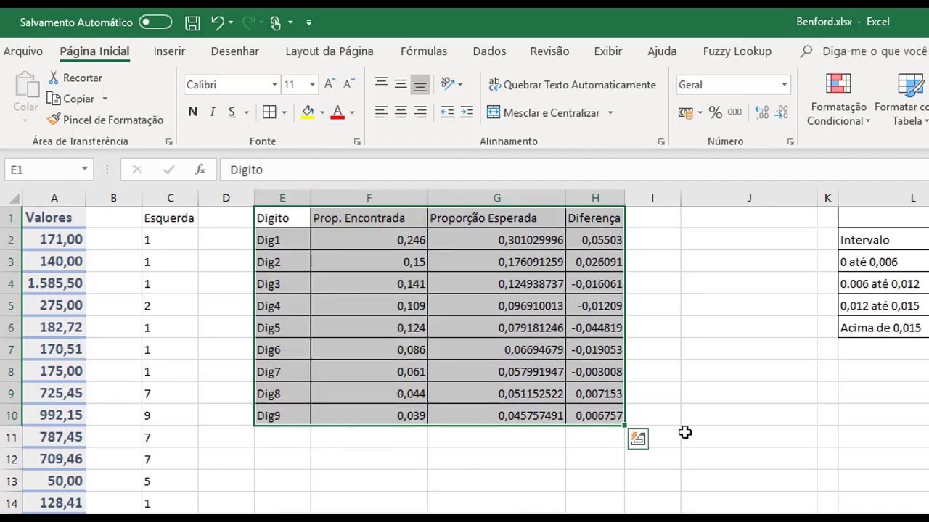
pyautogui.click(684, 430)
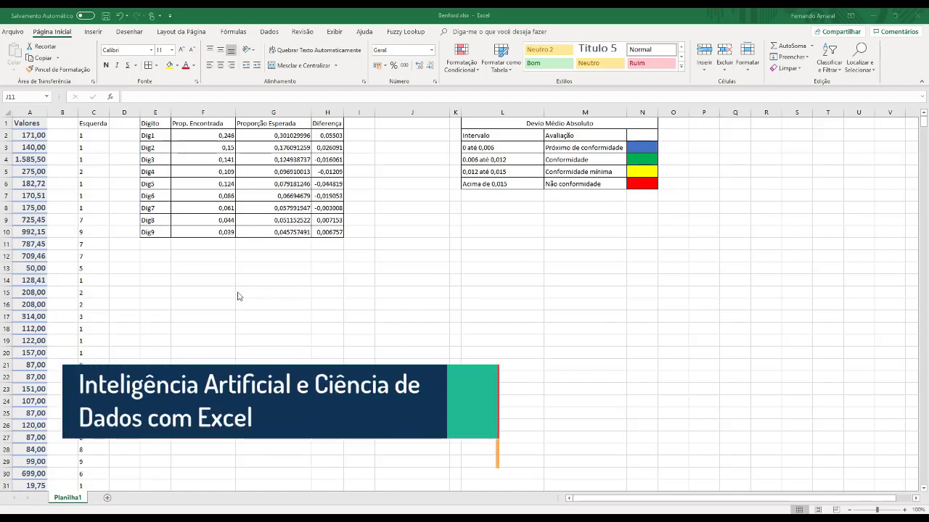
pyautogui.click(309, 12)
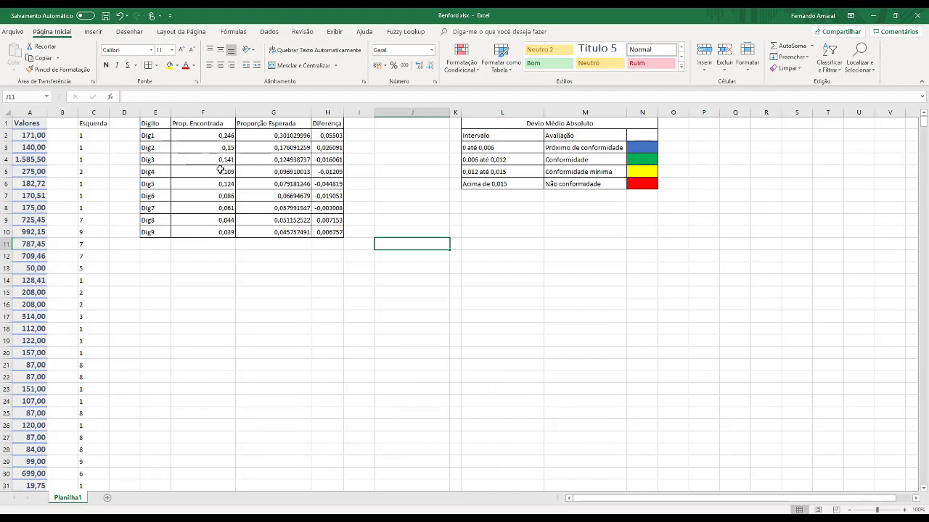
pyautogui.moveTo(212, 137); pyautogui.dragTo(207, 234)
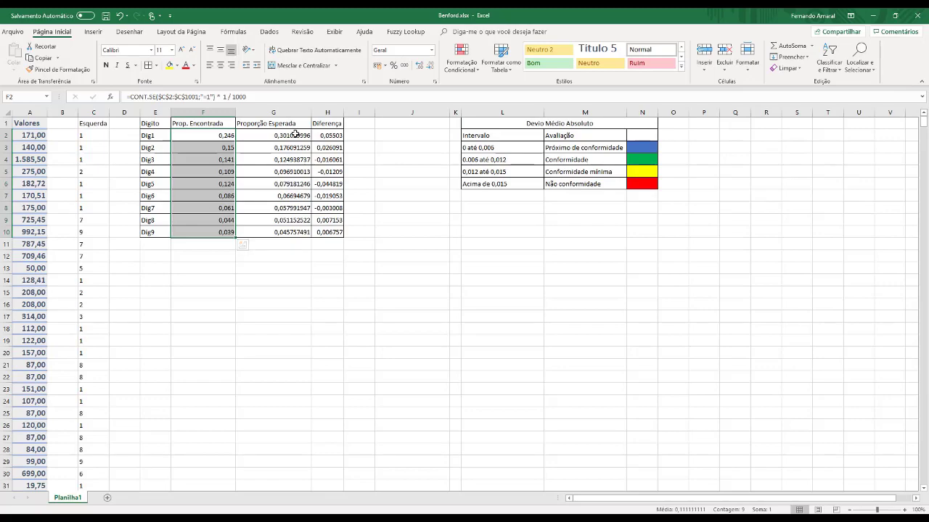
pyautogui.moveTo(295, 135); pyautogui.dragTo(290, 232)
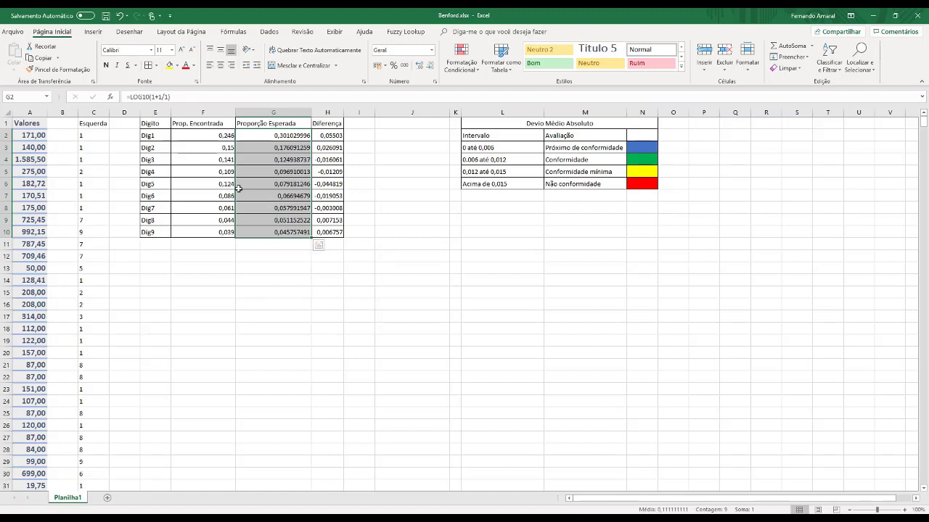
pyautogui.click(163, 270)
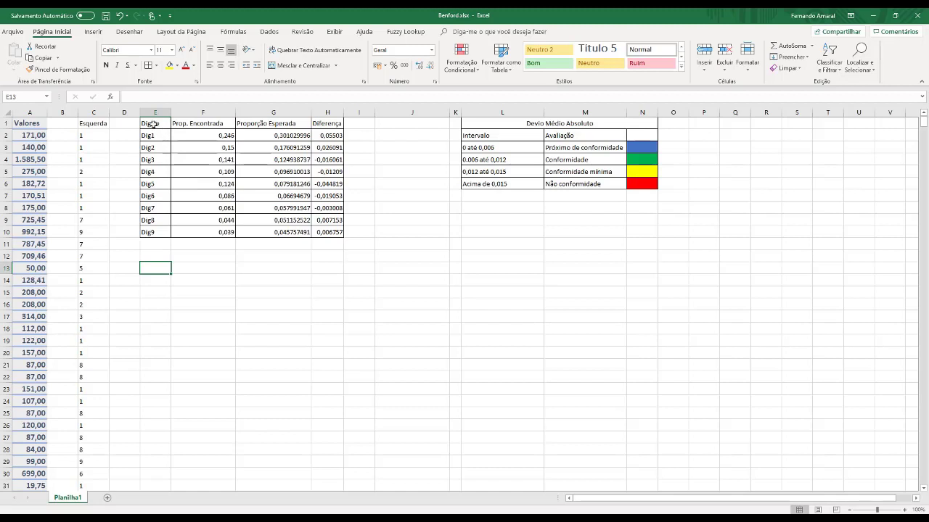
# - Insert the recommended clustered column chart for E1:G10, then place it below the digit table and enlarge it
pyautogui.moveTo(152, 123); pyautogui.dragTo(273, 232)
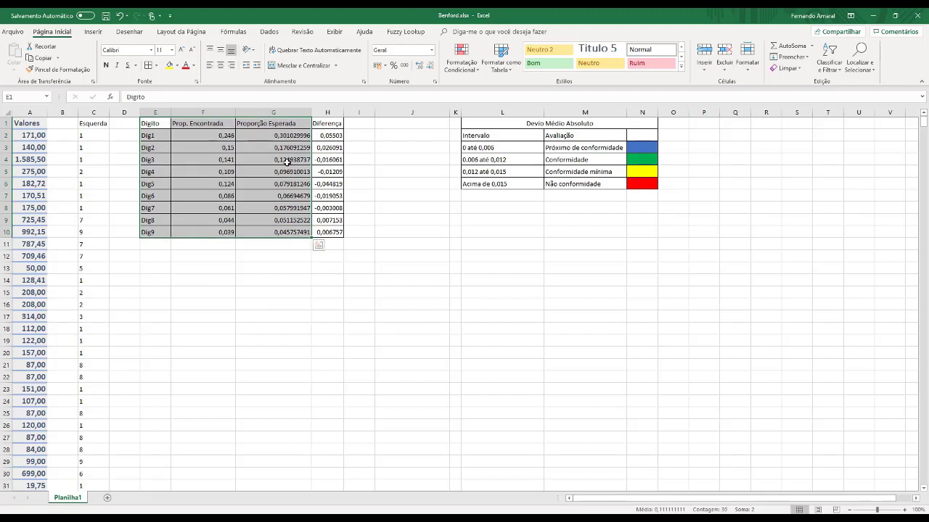
pyautogui.click(101, 33)
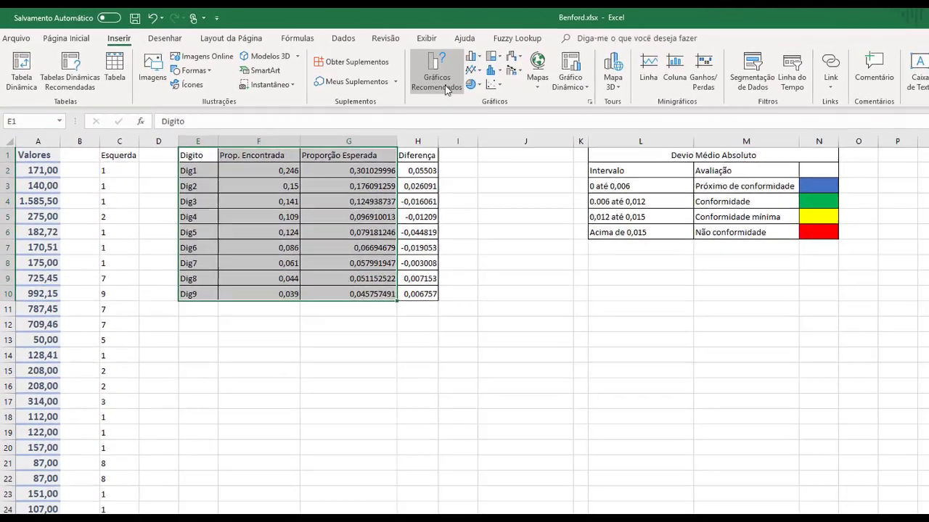
pyautogui.click(442, 68)
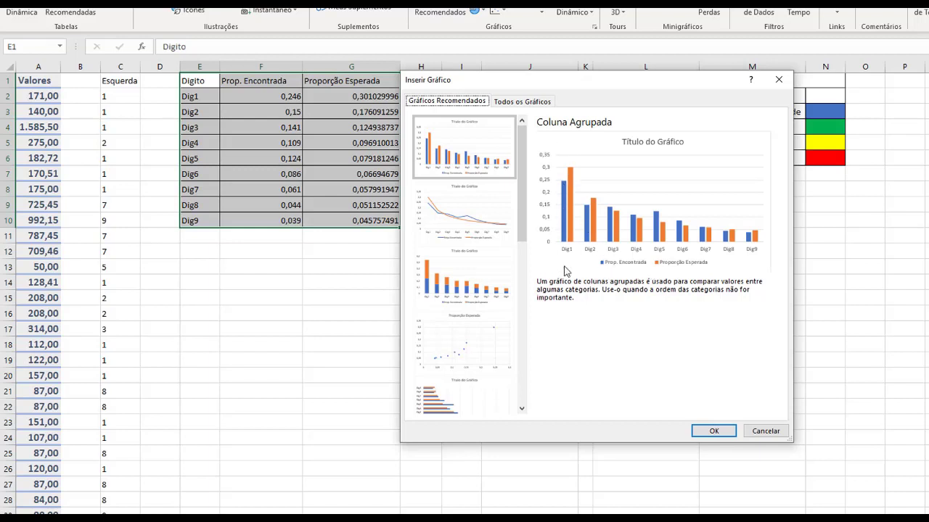
pyautogui.click(722, 435)
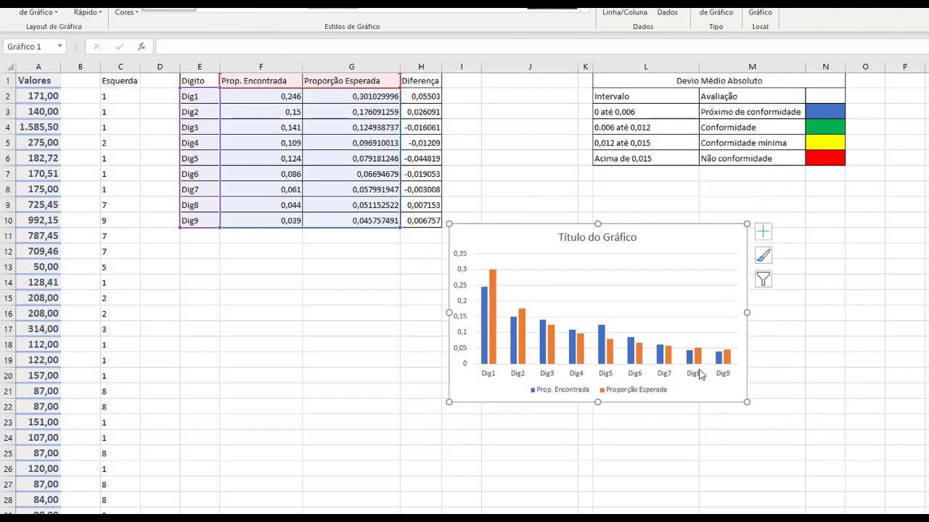
pyautogui.moveTo(701, 239); pyautogui.dragTo(493, 267)
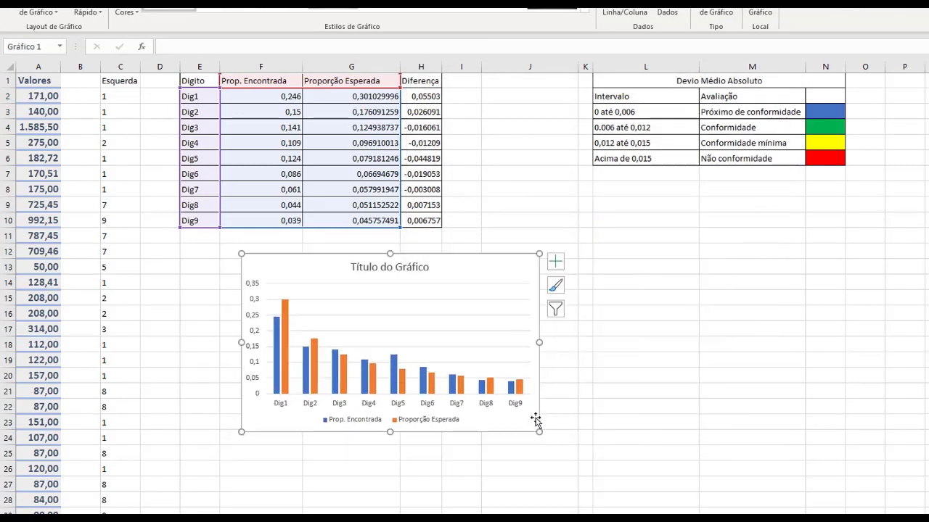
pyautogui.moveTo(540, 433); pyautogui.dragTo(790, 503)
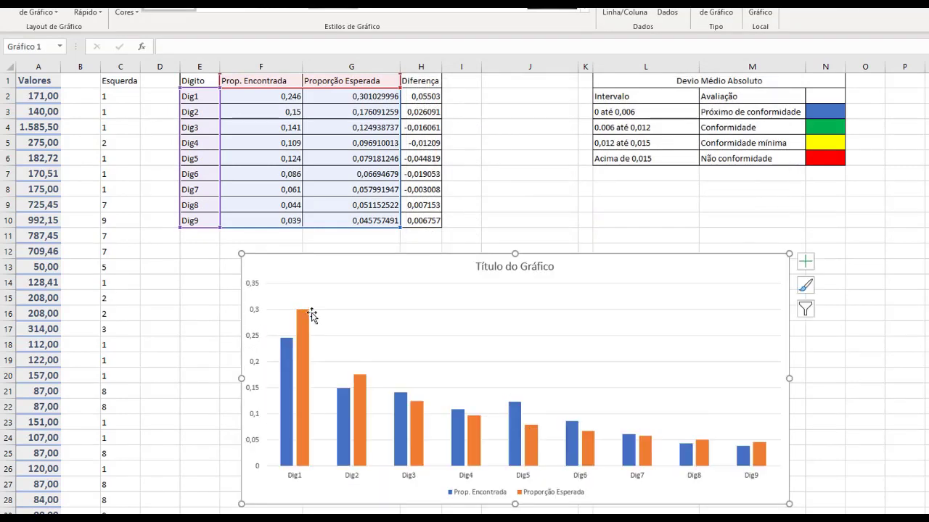
# - Replace the chart's default title with "Lei de Benford"
pyautogui.click(523, 267)
pyautogui.tripleClick(523, 267)
pyautogui.doubleClick(523, 267)
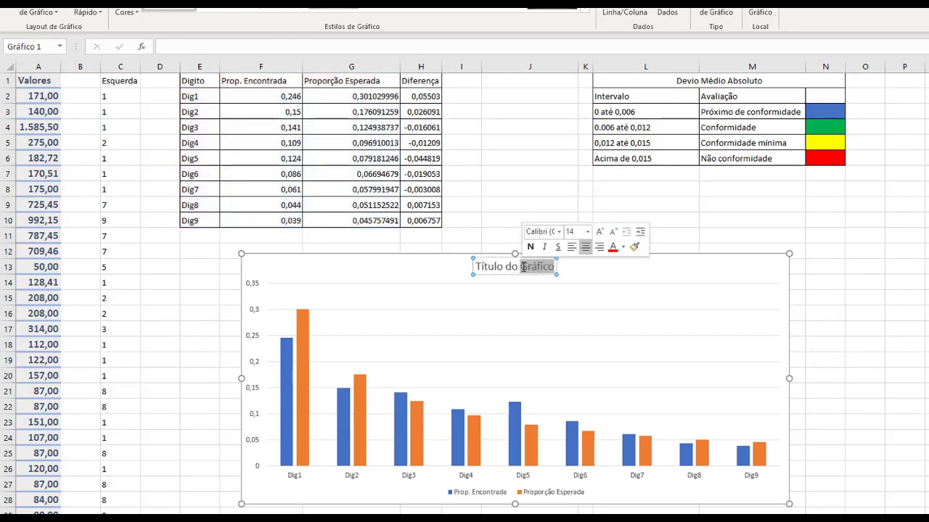
pyautogui.press('BackSpace')
pyautogui.press('BackSpace')
pyautogui.press('BackSpace')
pyautogui.press('BackSpace')
pyautogui.press('BackSpace')
pyautogui.press('BackSpace')
pyautogui.press('BackSpace')
pyautogui.press('BackSpace')
pyautogui.press('BackSpace')
pyautogui.press('BackSpace')
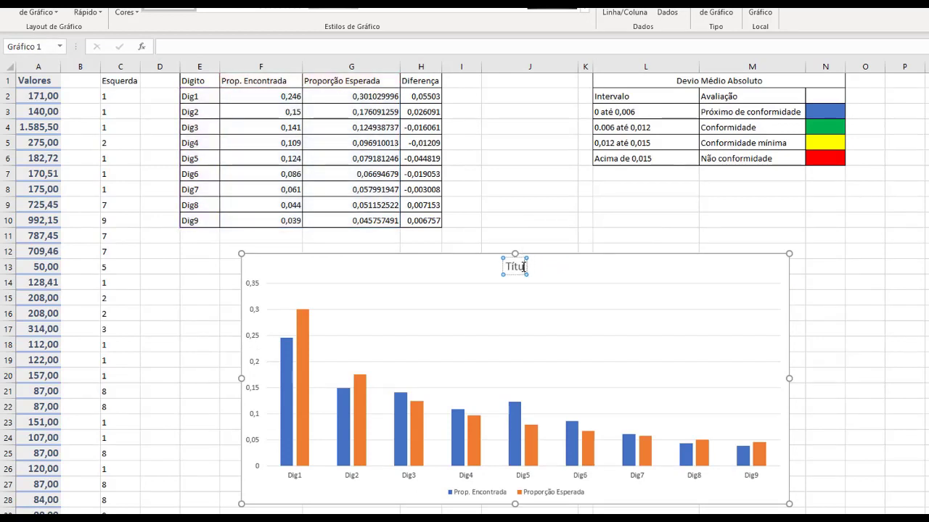
pyautogui.press('BackSpace')
pyautogui.write('Lei')
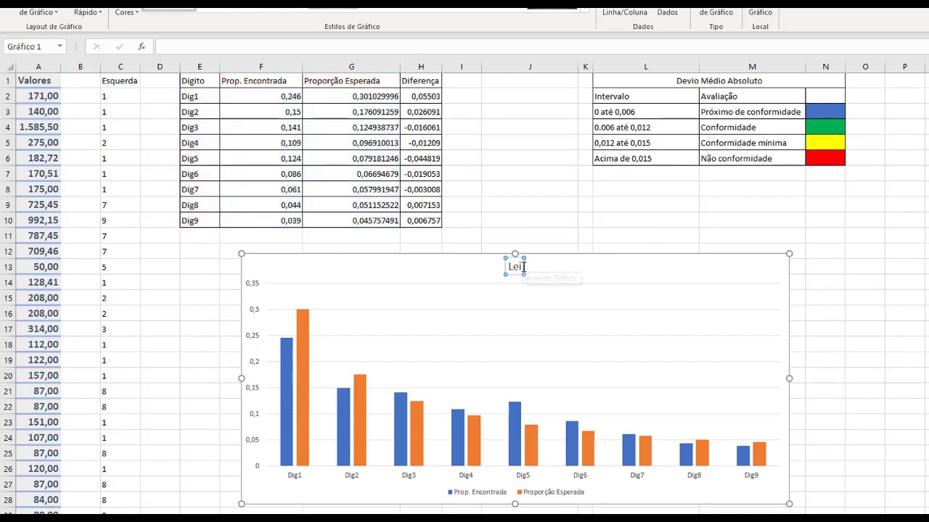
pyautogui.write(' de Benford')
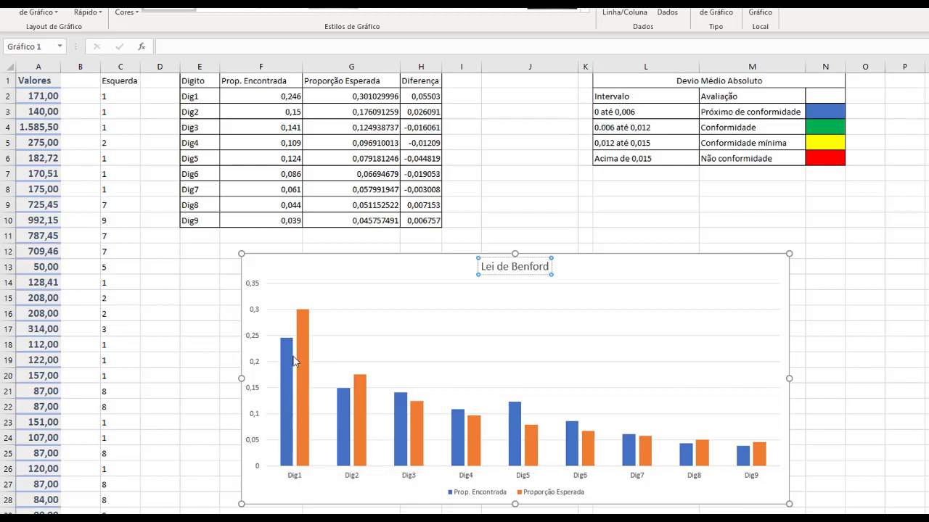
# - Move the chart further down the sheet to start at about row 19 and close the chart area formatting pane
pyautogui.moveTo(297, 349)
pyautogui.moveTo(752, 263); pyautogui.dragTo(679, 361)
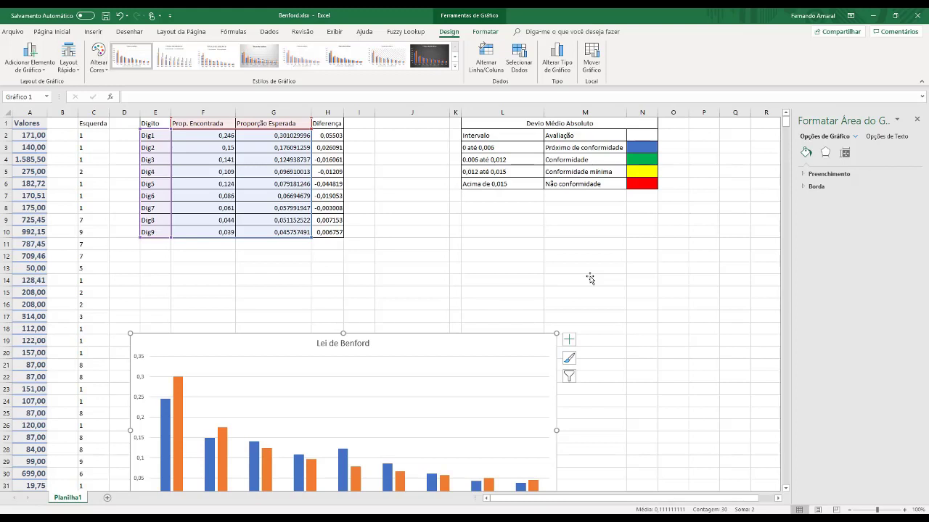
pyautogui.click(916, 119)
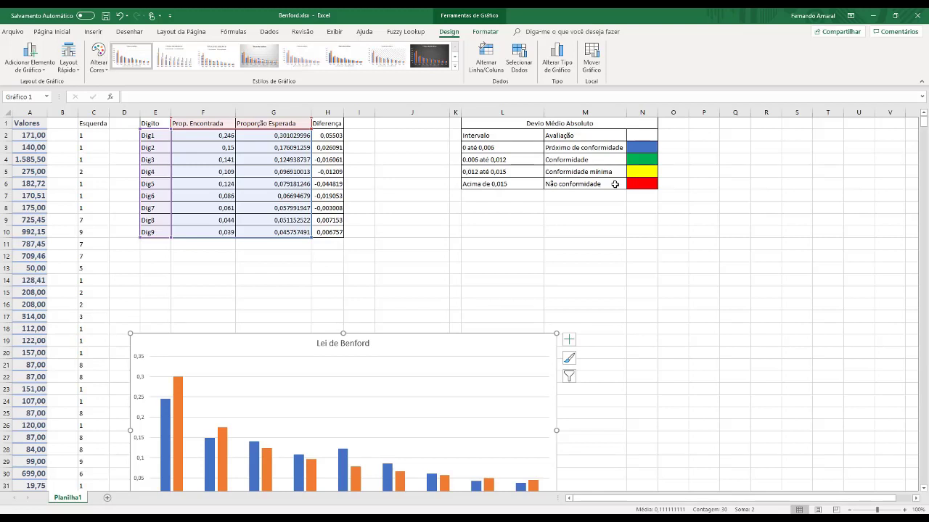
# - Add the header "Teste de Conformidade" in cell J1
pyautogui.click(399, 124)
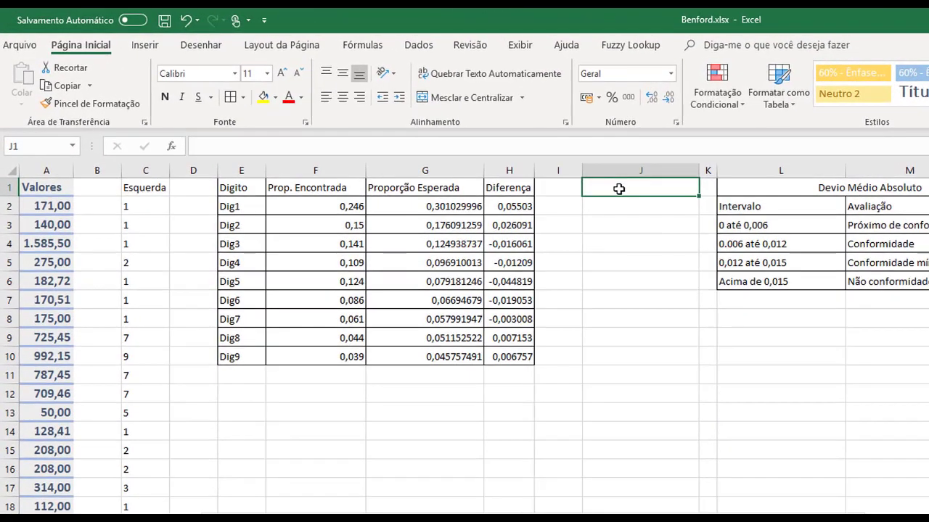
pyautogui.write('Teste')
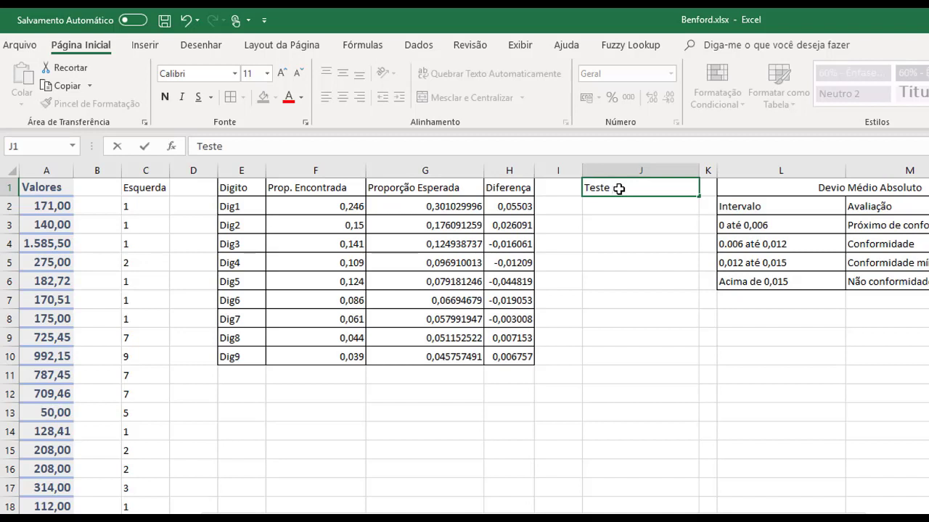
pyautogui.write(' de Conformidade')
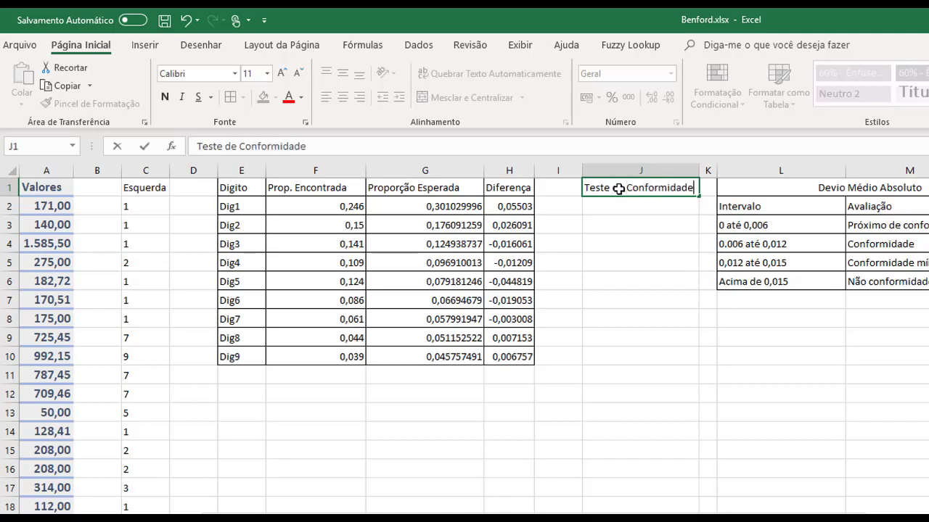
pyautogui.click(596, 210)
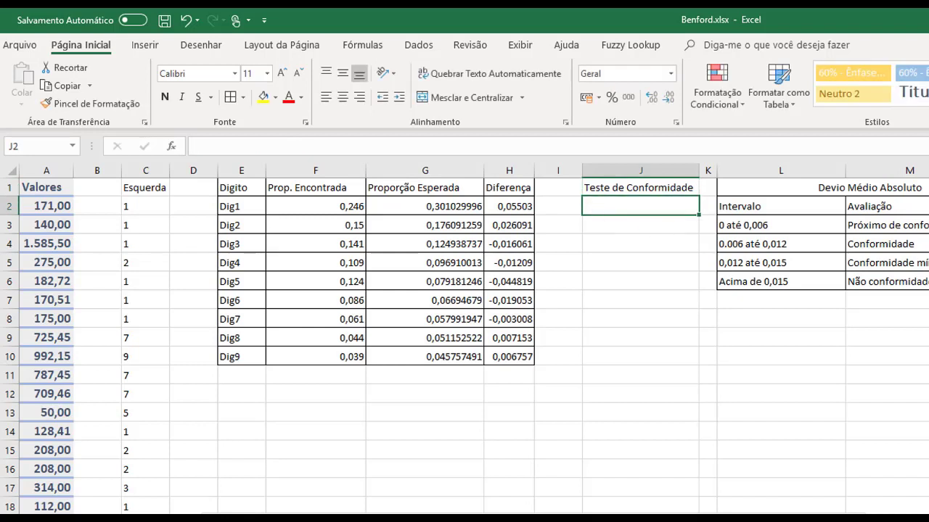
# - Enter the formula =DESV.MÉDIO(F2;G2) in cell J2 to compute the mean absolute deviation for Dig1
pyautogui.hotkey('alt', 'Tab')
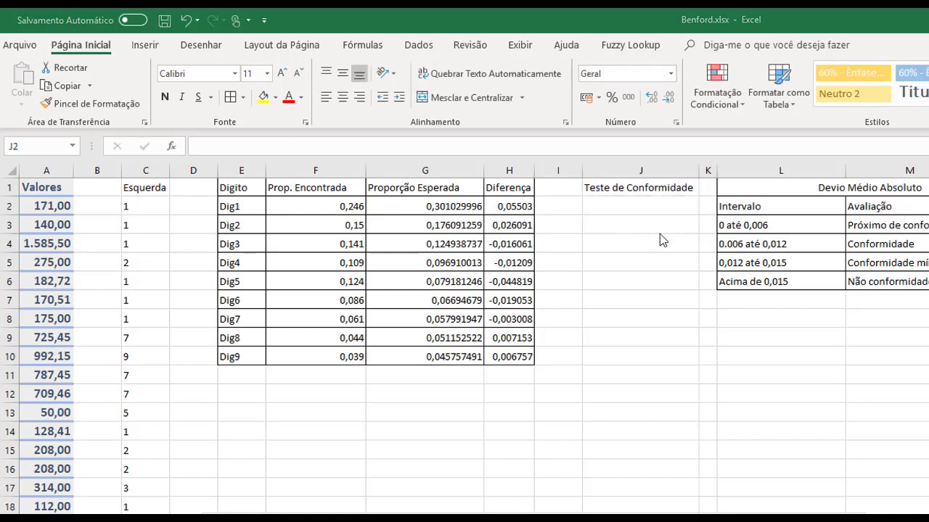
pyautogui.hotkey('alt', 'Tab')
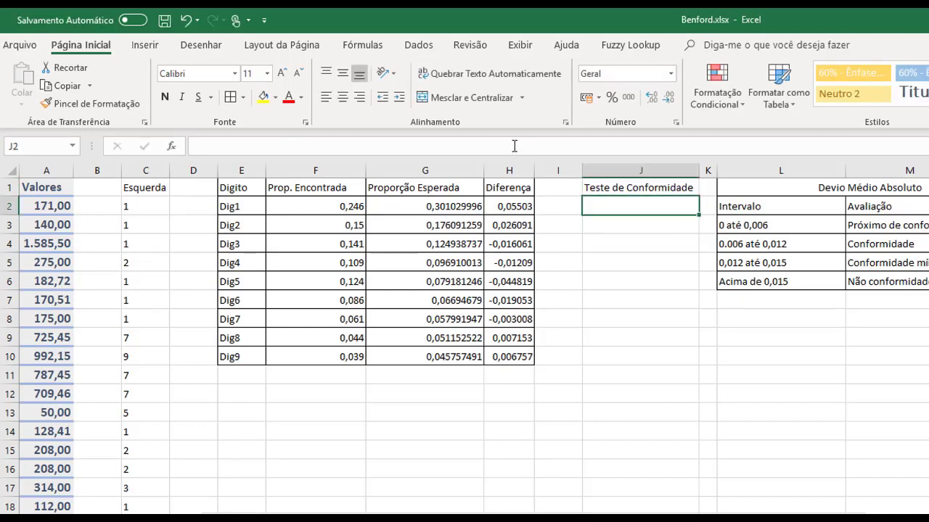
pyautogui.click(513, 146)
pyautogui.write('=')
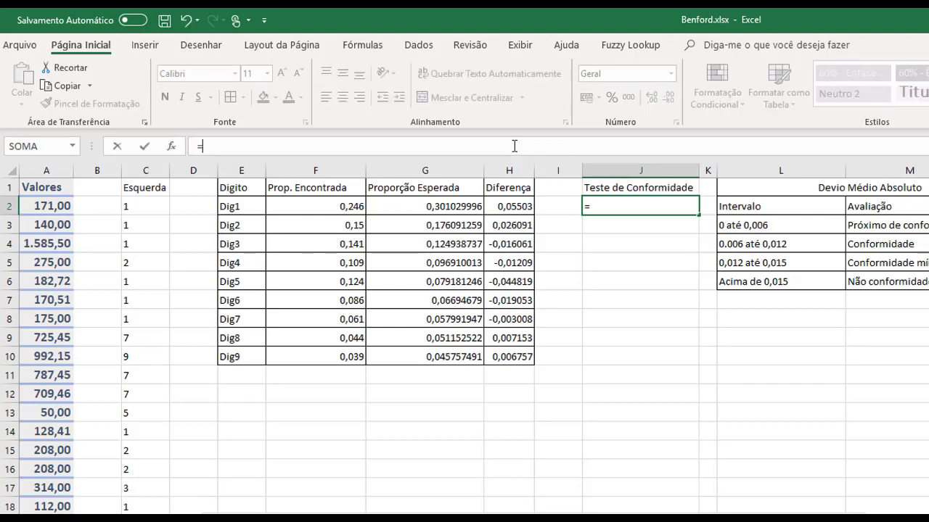
pyautogui.write('DESV.ME')
pyautogui.press('BackSpace')
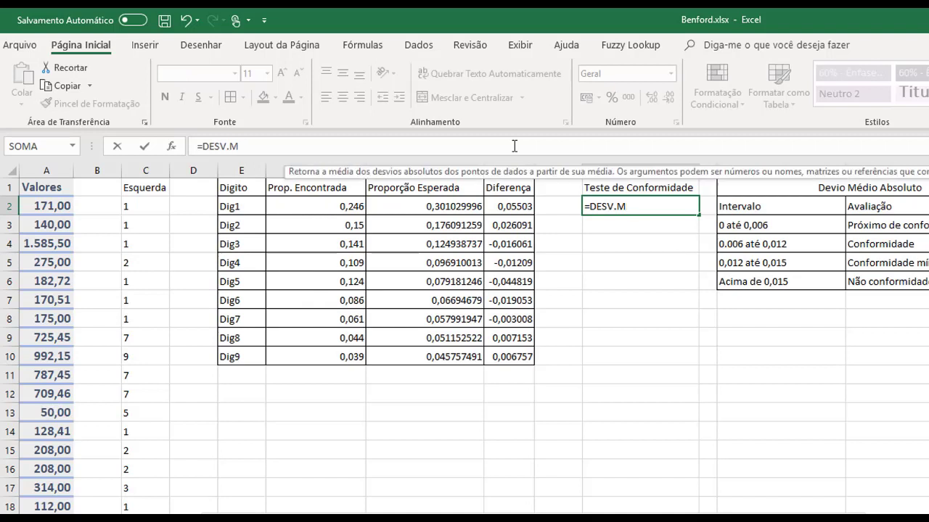
pyautogui.press('Tab')
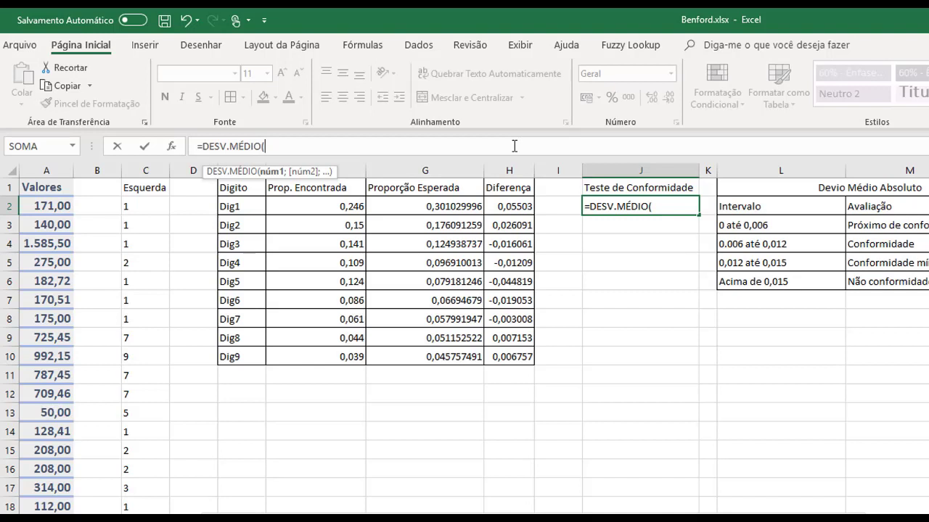
pyautogui.click(339, 209)
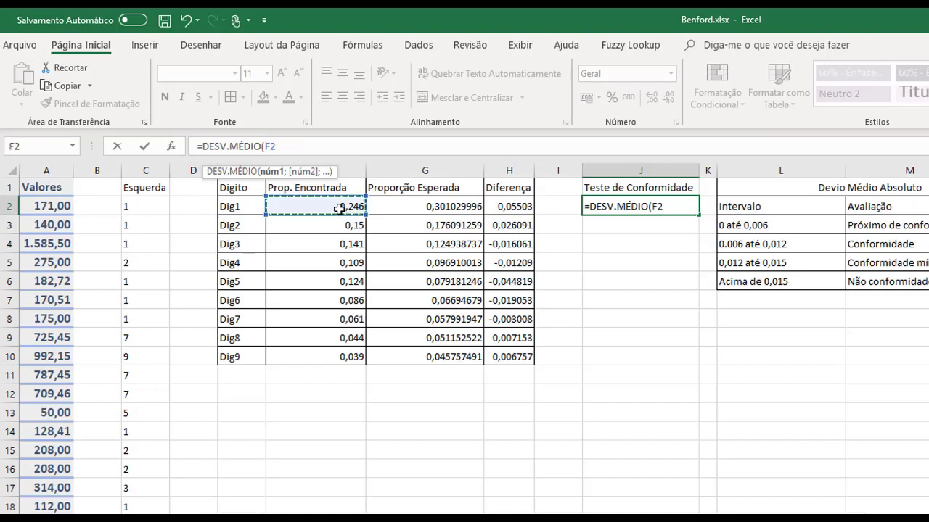
pyautogui.write(';')
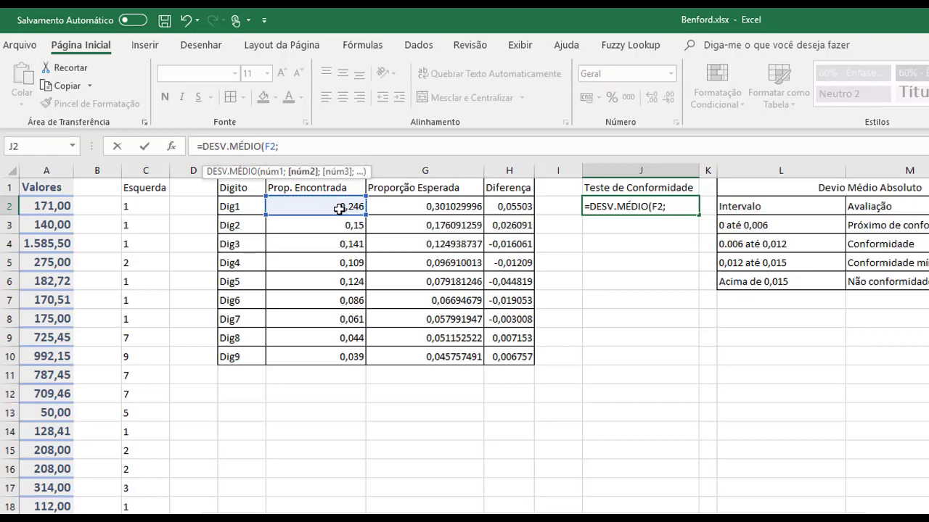
pyautogui.click(443, 209)
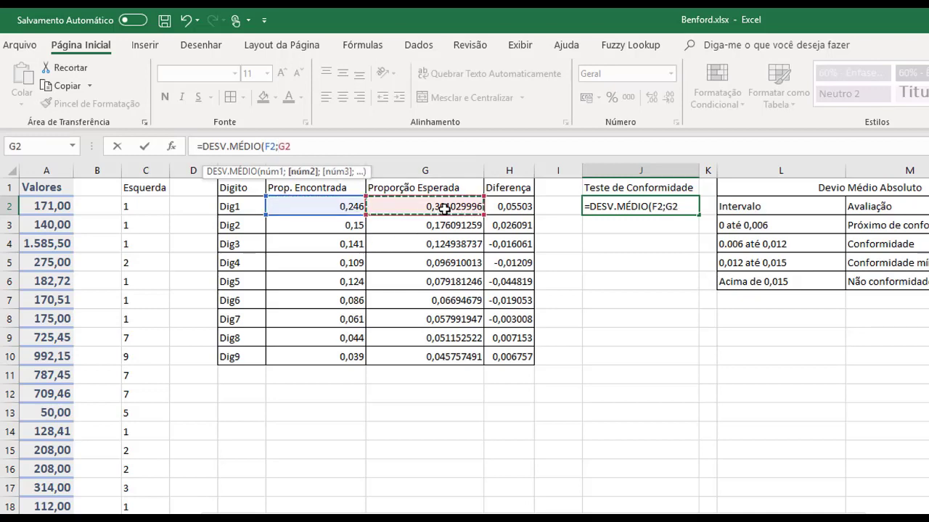
pyautogui.write(')')
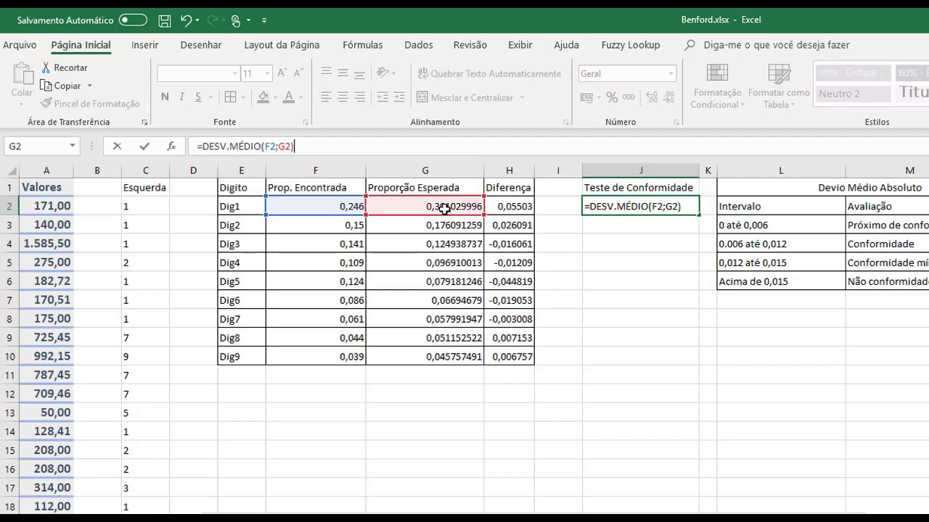
pyautogui.press('Return')
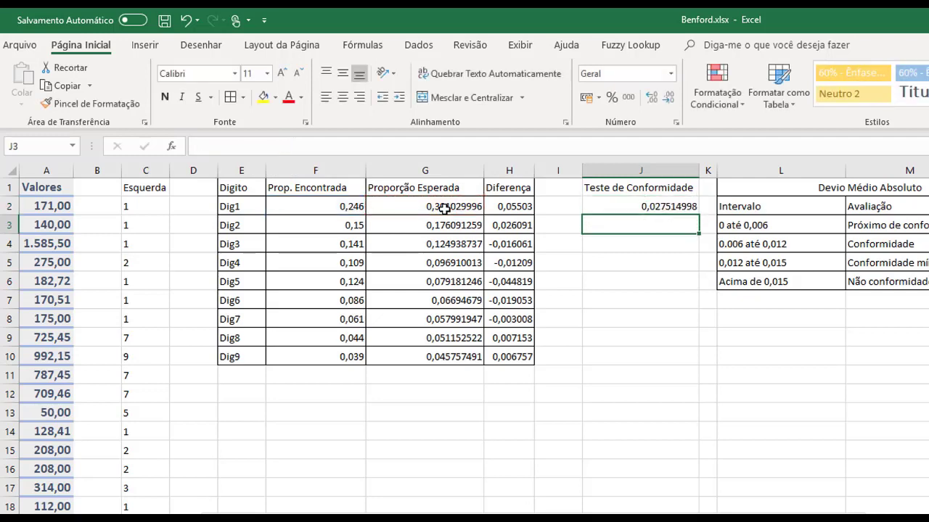
# - Fill the J2 deviation formula down through J10 and check the copied formulas against the interval table
pyautogui.click(663, 208)
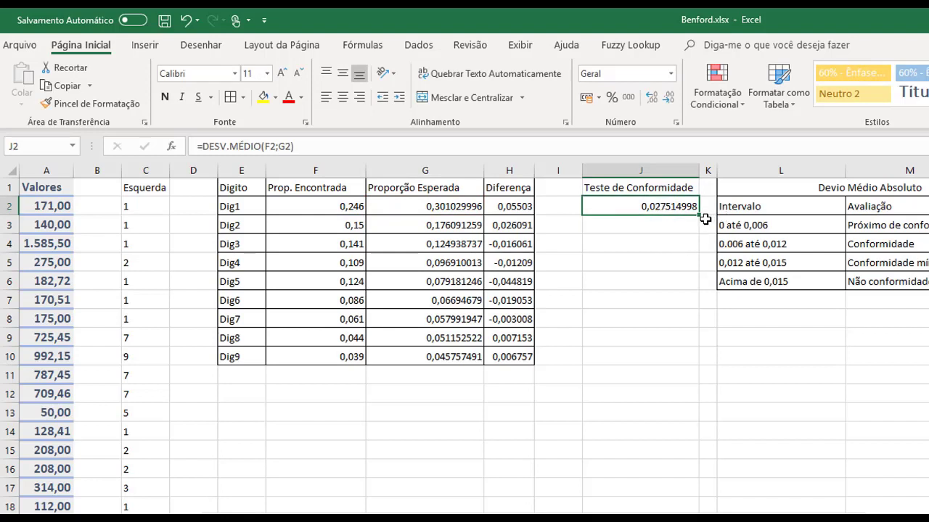
pyautogui.moveTo(699, 216); pyautogui.dragTo(696, 363)
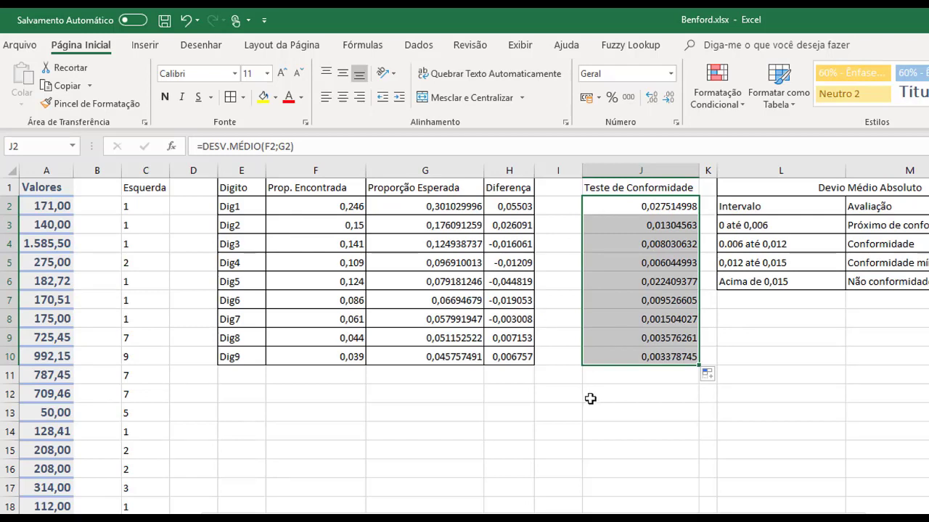
pyautogui.click(653, 284)
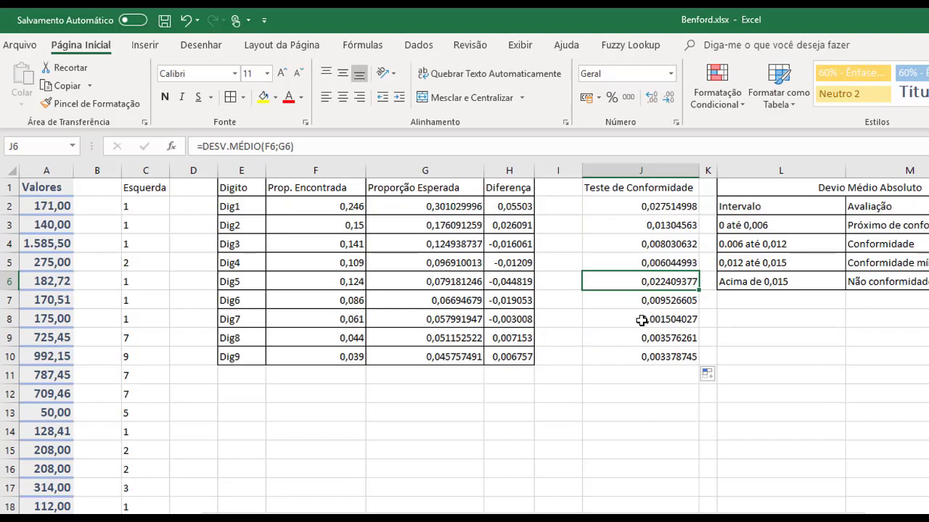
pyautogui.click(633, 209)
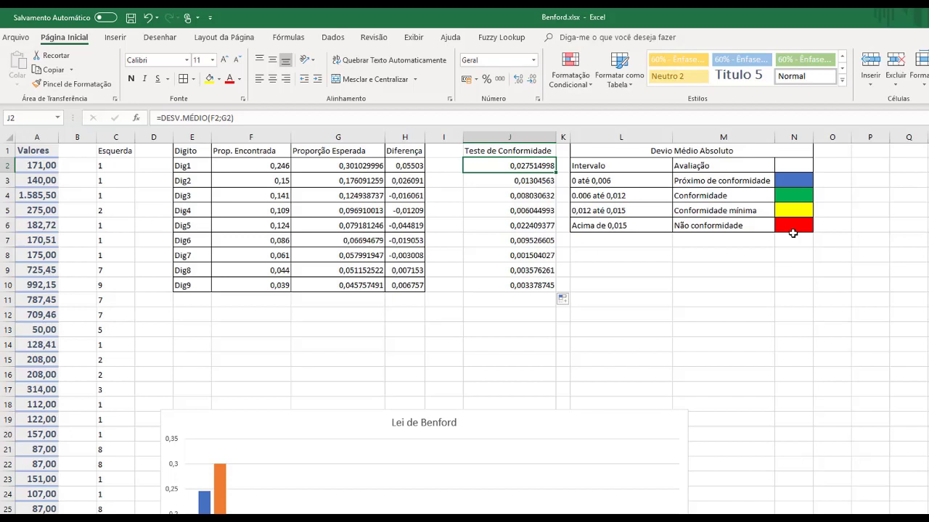
pyautogui.click(538, 199)
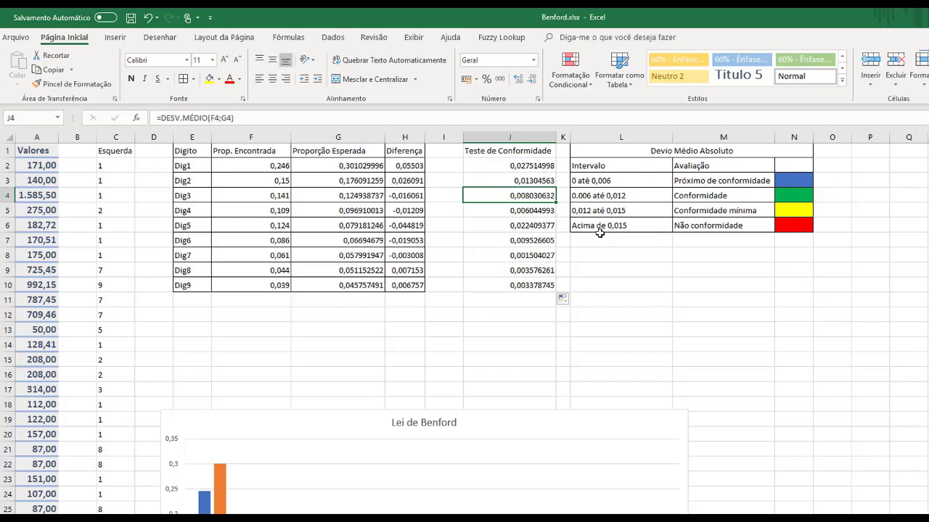
# - Open the conditional formatting rules manager for J2:J10 and move it clear of the interval table
pyautogui.moveTo(510, 168); pyautogui.dragTo(498, 287)
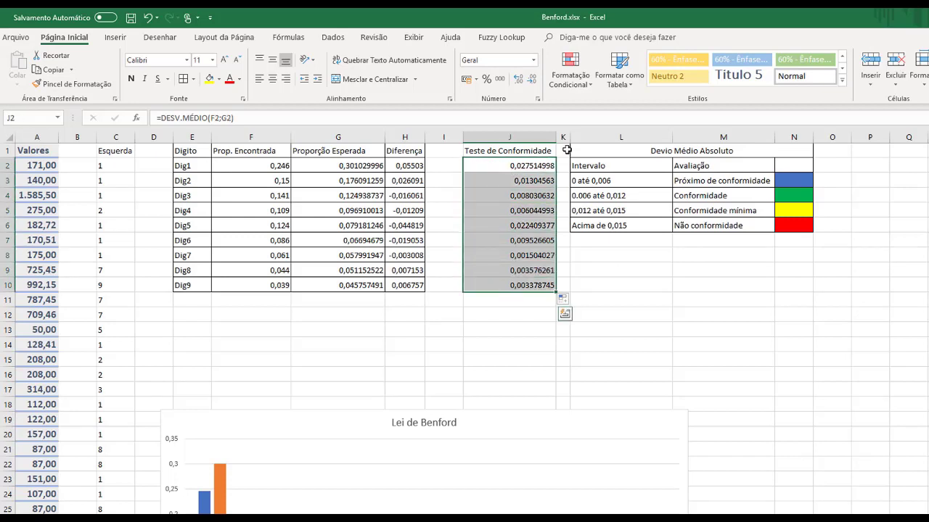
pyautogui.click(570, 73)
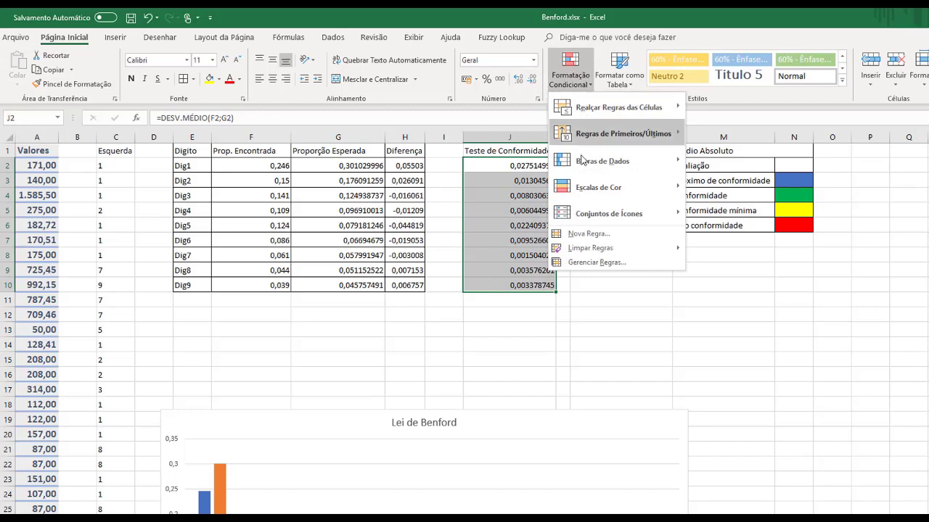
pyautogui.click(593, 264)
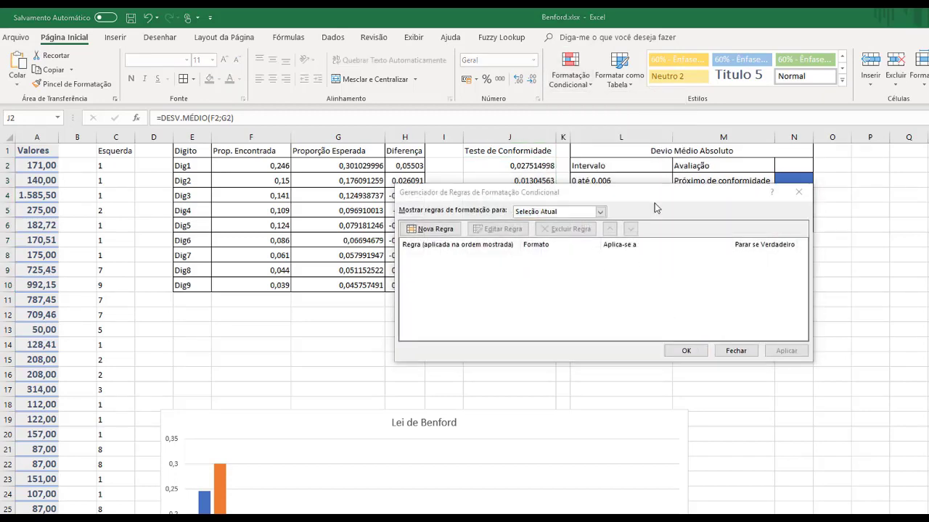
pyautogui.moveTo(653, 195); pyautogui.dragTo(406, 147)
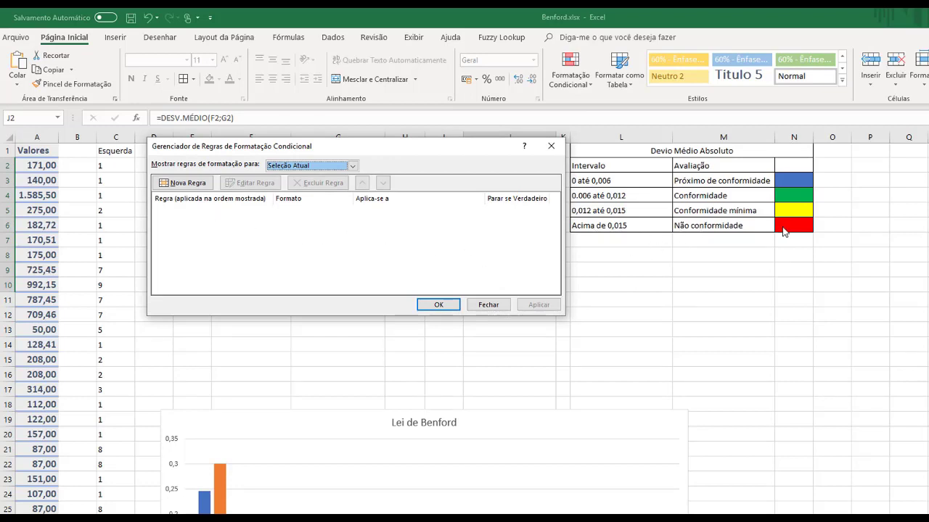
# - Create a rule that formats only cells whose value is greater than =0,015
pyautogui.click(195, 188)
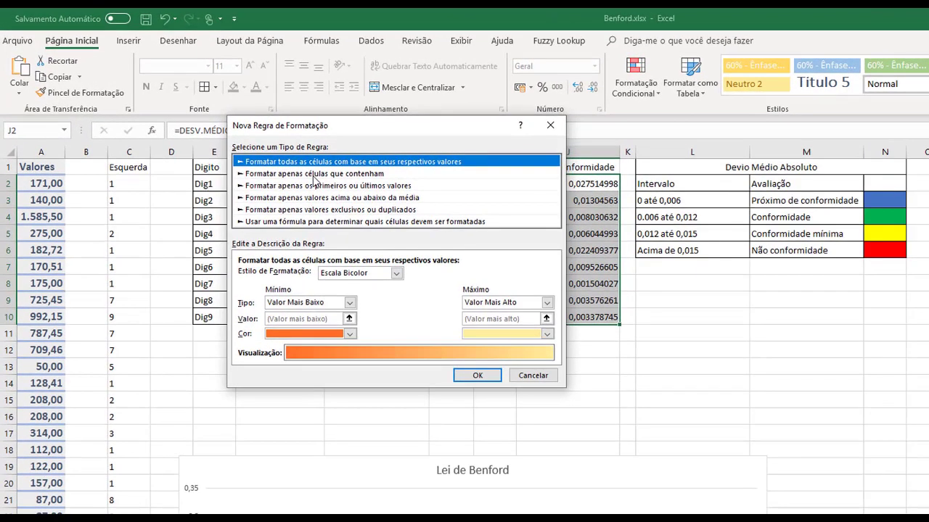
pyautogui.click(314, 176)
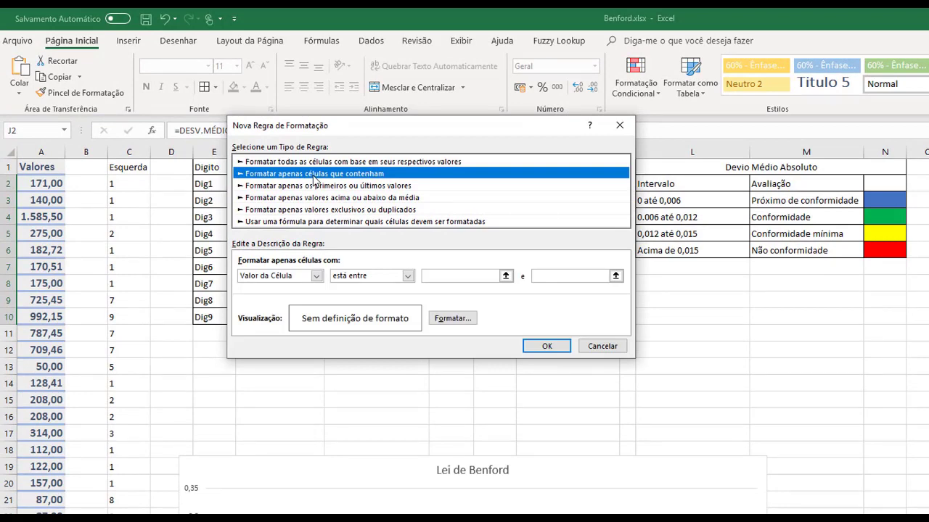
pyautogui.click(409, 277)
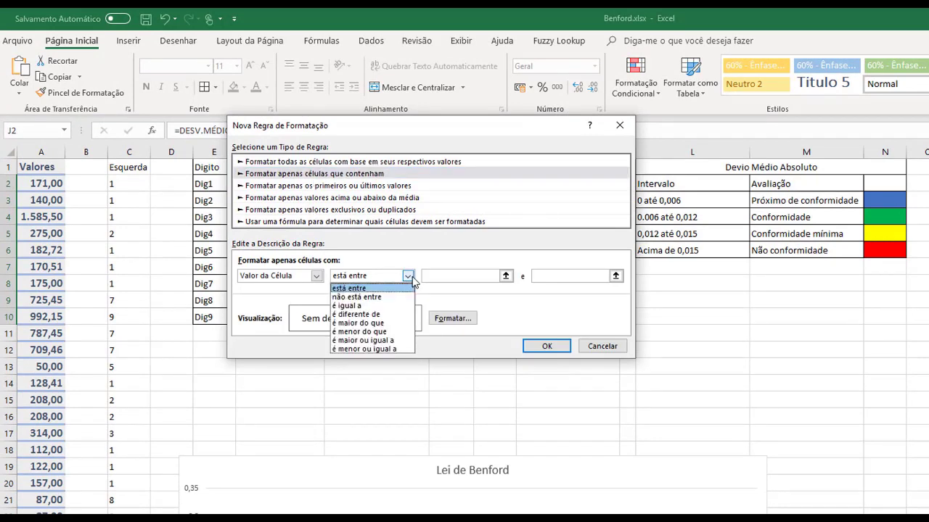
pyautogui.click(397, 325)
pyautogui.click(486, 275)
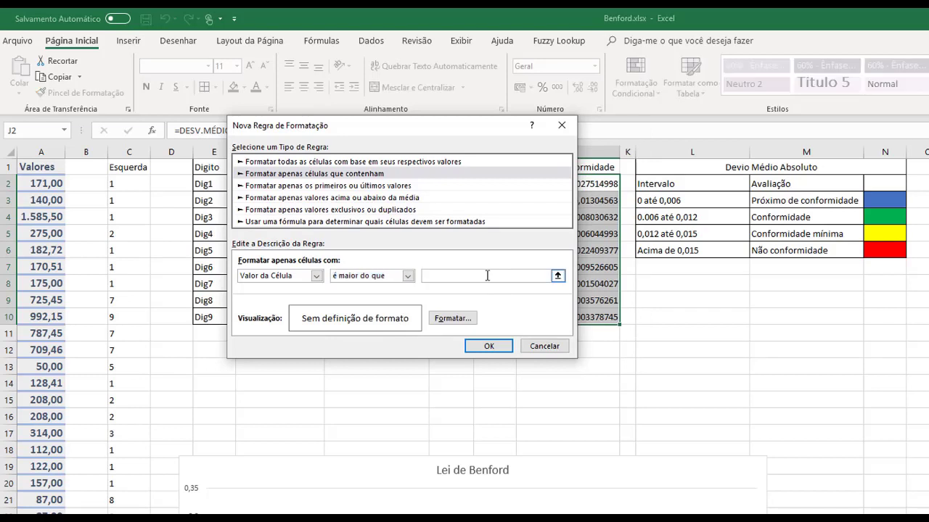
pyautogui.write('=0,015')
# - Give the greater-than-0,015 rule a red fill and add it to the rule list
pyautogui.click(472, 323)
pyautogui.click(362, 96)
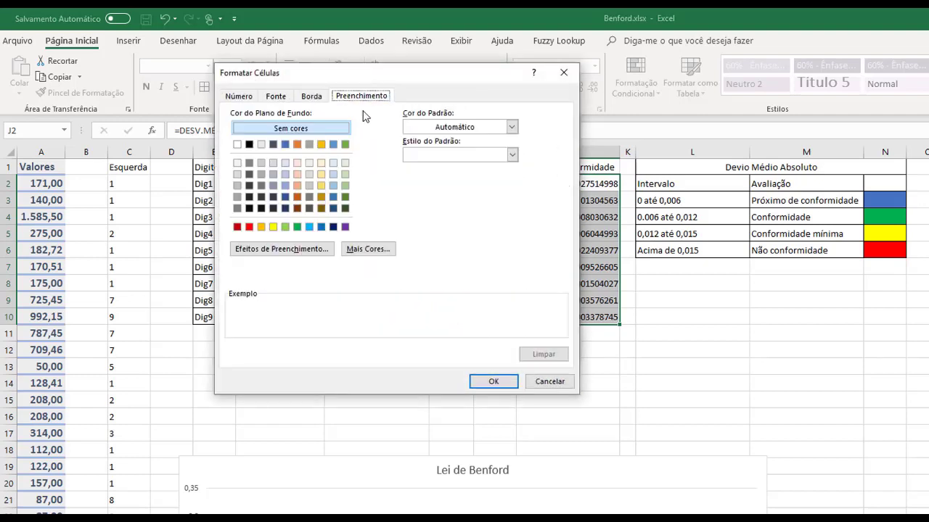
pyautogui.click(249, 226)
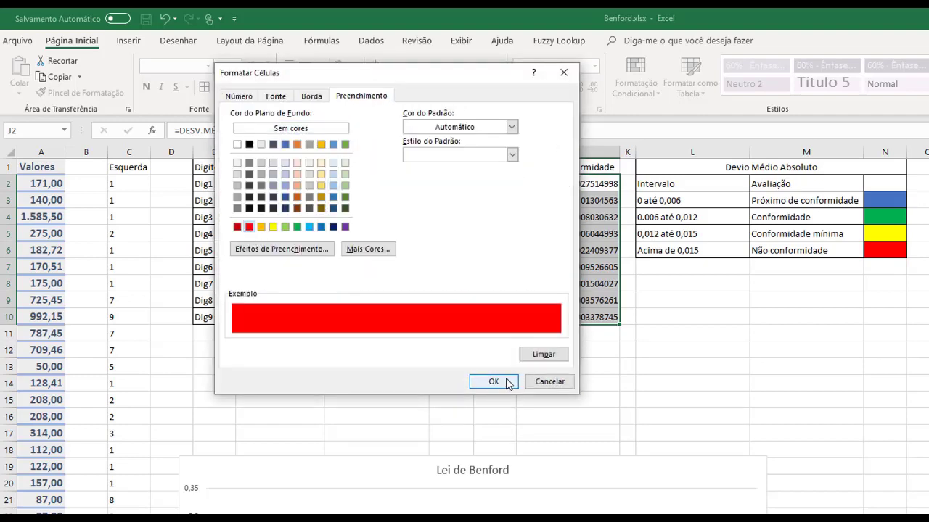
pyautogui.click(510, 380)
pyautogui.click(490, 347)
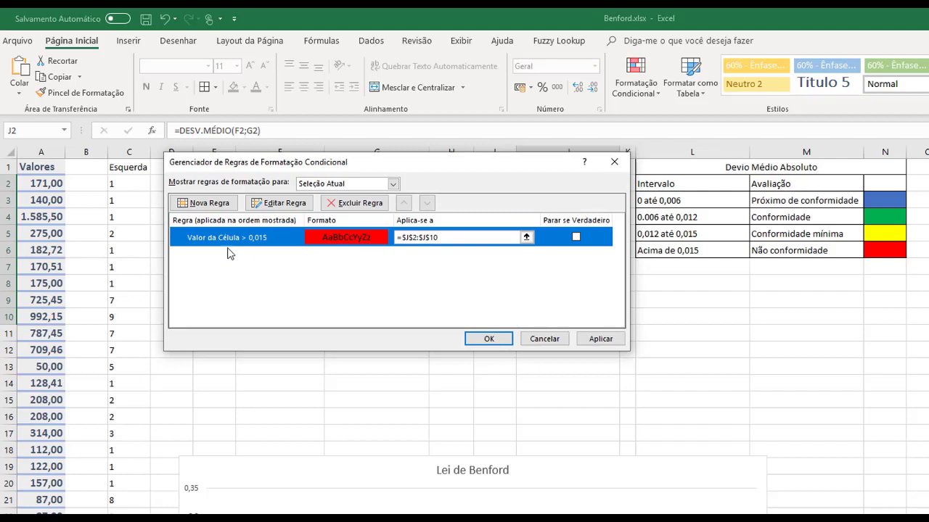
# - Create a second rule that formats only cells whose value is between =0,012 and =0,015
pyautogui.click(210, 203)
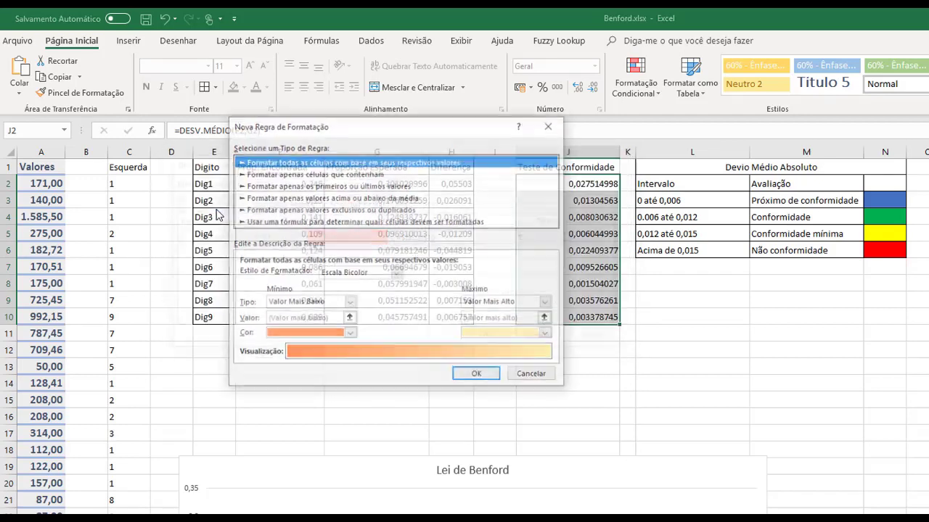
pyautogui.click(313, 174)
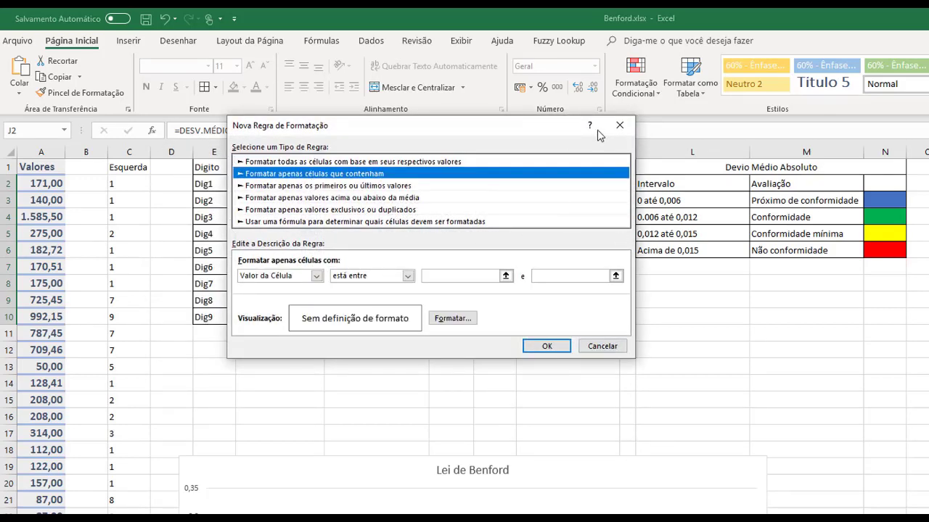
pyautogui.moveTo(541, 129); pyautogui.dragTo(503, 120)
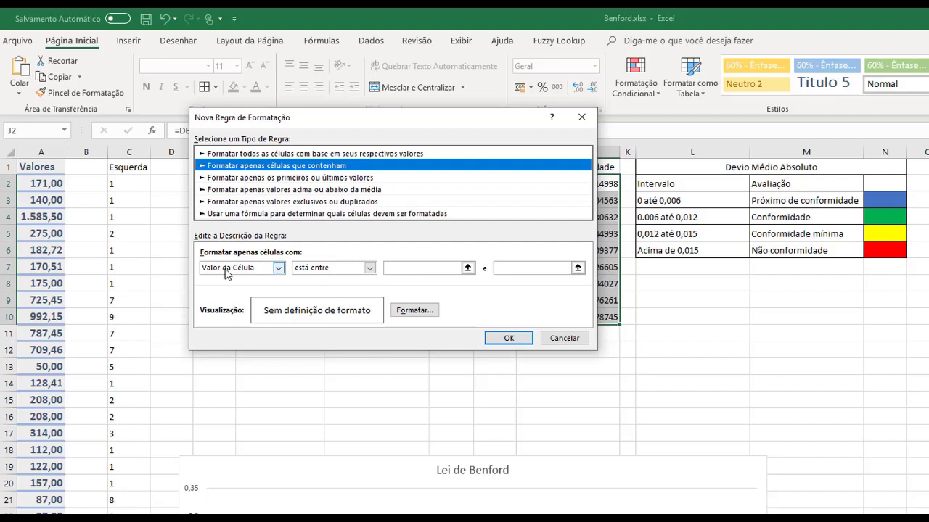
pyautogui.click(394, 266)
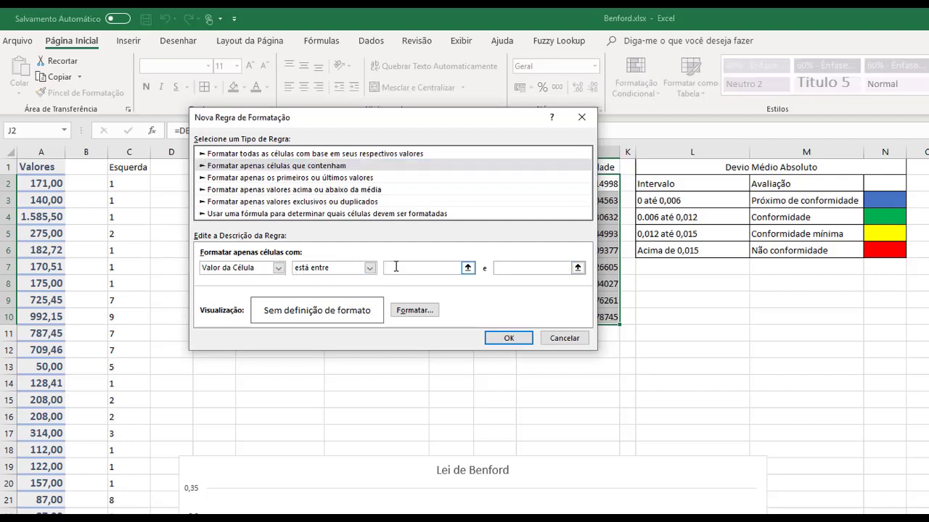
pyautogui.write('=0,012')
pyautogui.click(543, 268)
pyautogui.write('=')
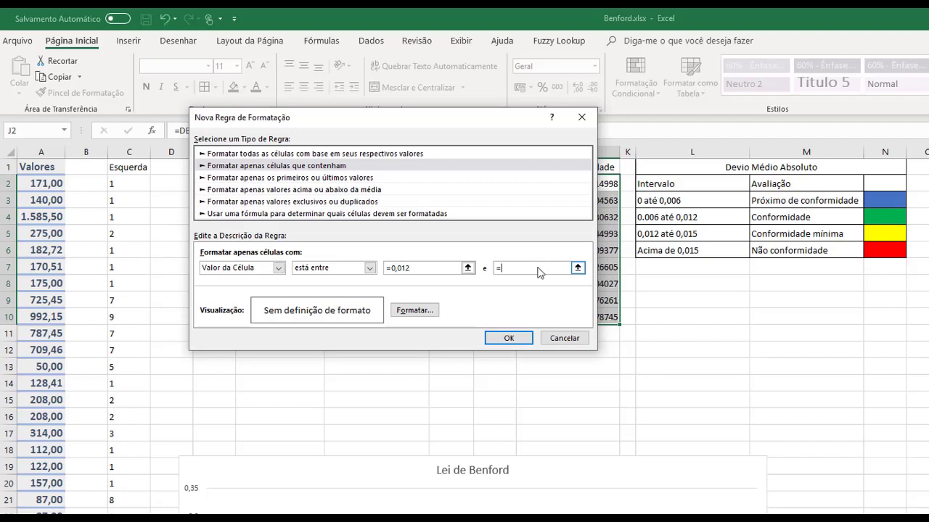
pyautogui.write('0,015')
# - Give the rule for values between 0,012 and 0,015 a yellow fill and add it to the list
pyautogui.click(415, 313)
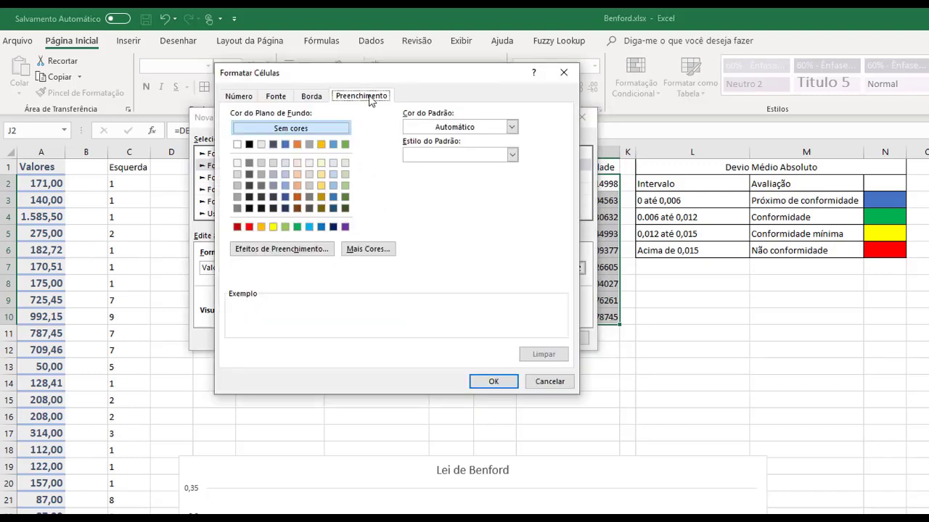
pyautogui.click(273, 226)
pyautogui.click(491, 381)
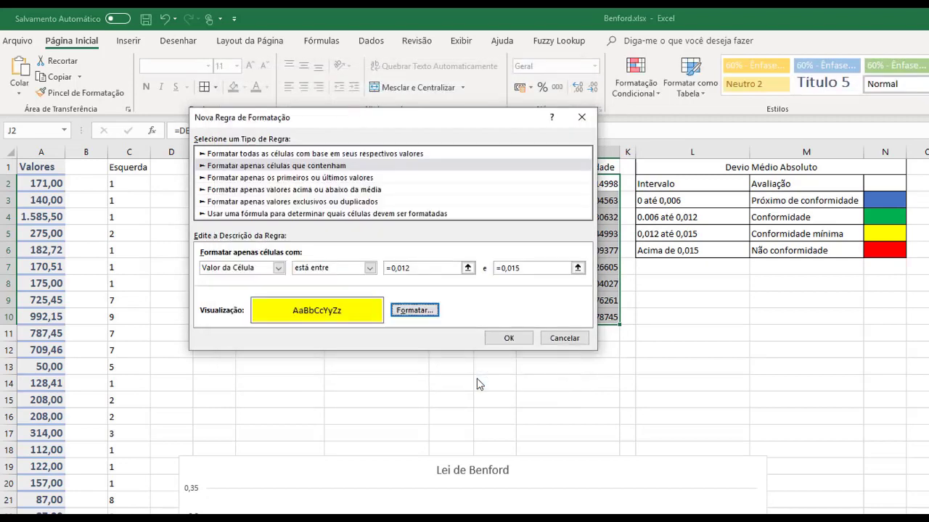
pyautogui.click(509, 338)
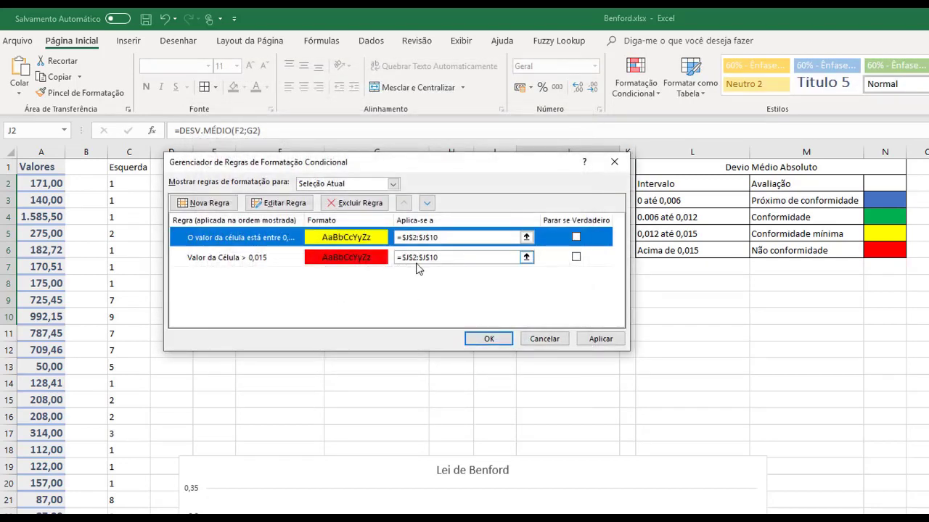
# - Create a third rule that formats only cells whose value is between =0,006 and =0,012
pyautogui.click(204, 203)
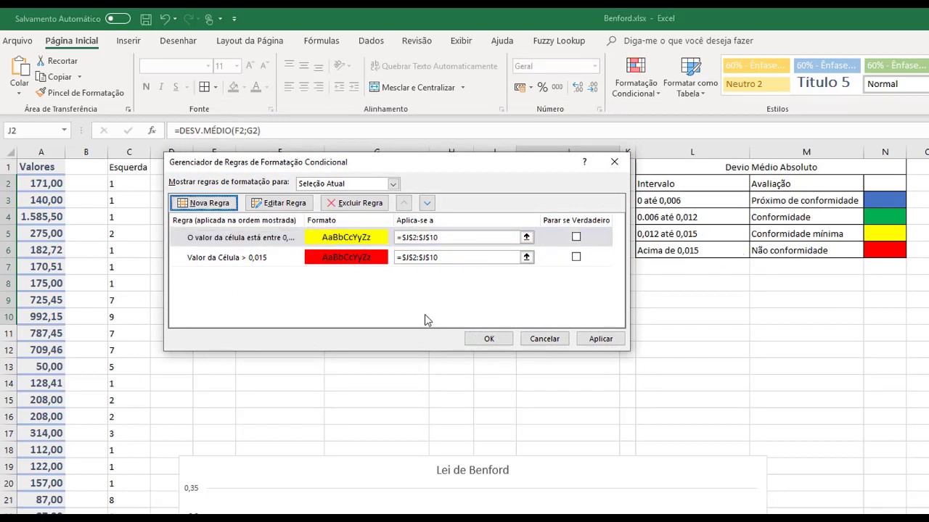
pyautogui.click(211, 203)
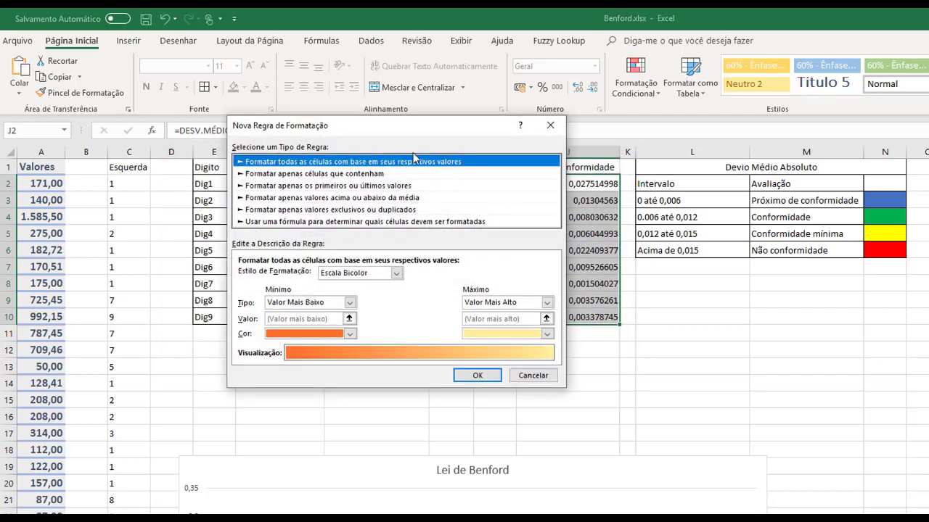
pyautogui.click(312, 175)
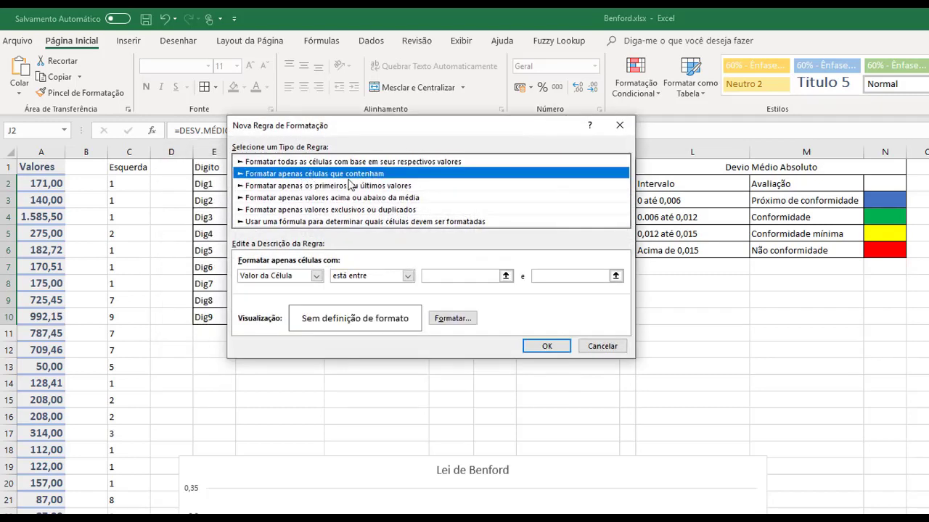
pyautogui.moveTo(459, 130); pyautogui.dragTo(447, 151)
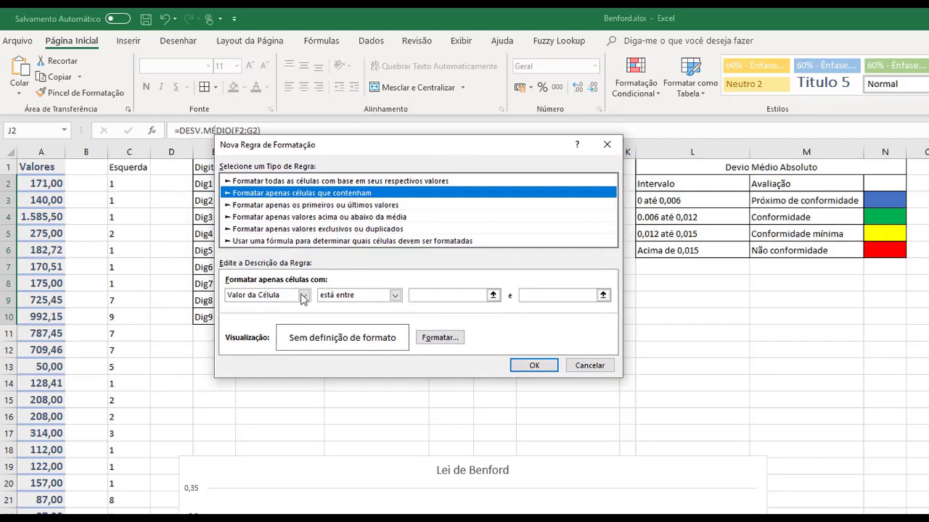
pyautogui.click(428, 295)
pyautogui.write('=0')
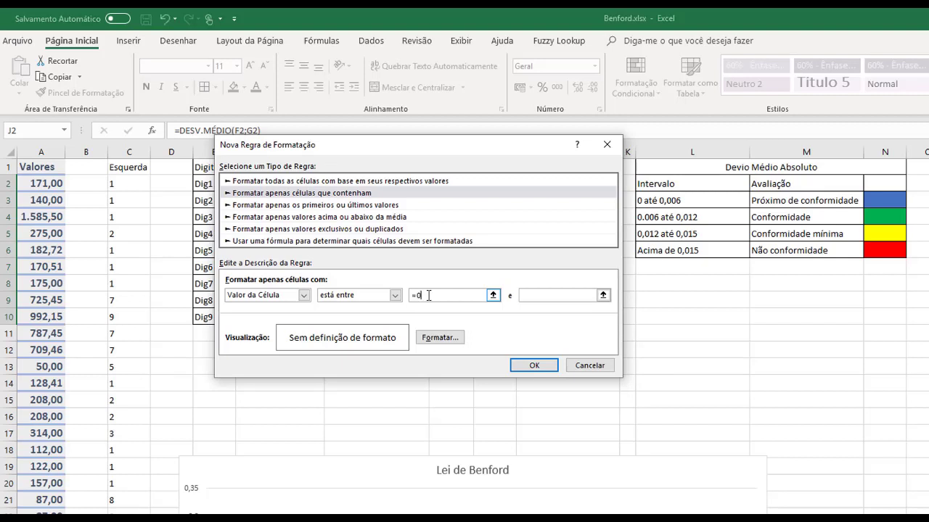
pyautogui.write(',006')
pyautogui.click(570, 295)
pyautogui.write('=0,012')
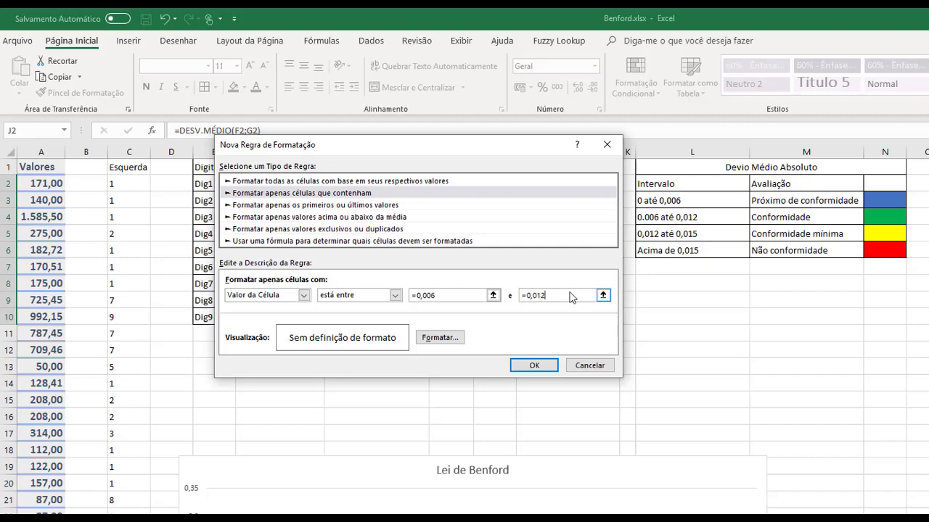
# - Give the rule for values between 0,006 and 0,012 a light green fill and add it to the list
pyautogui.click(457, 337)
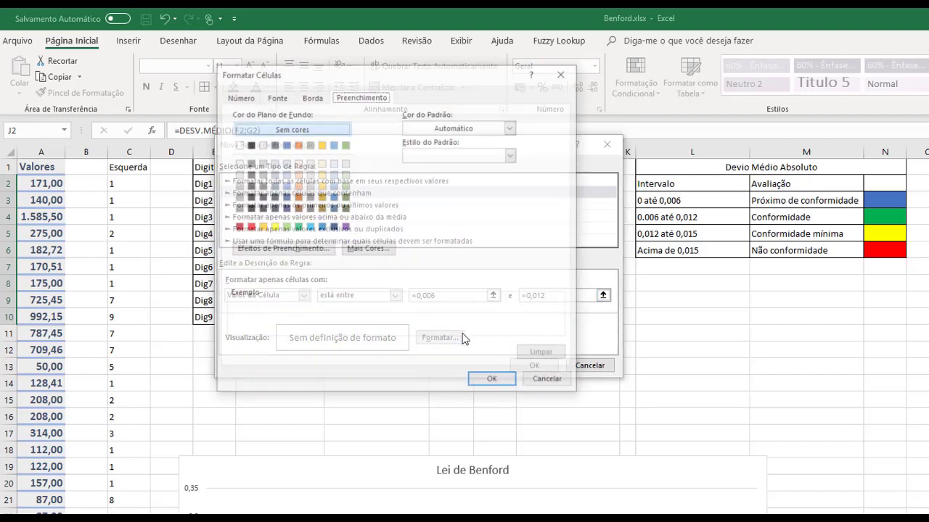
pyautogui.click(285, 227)
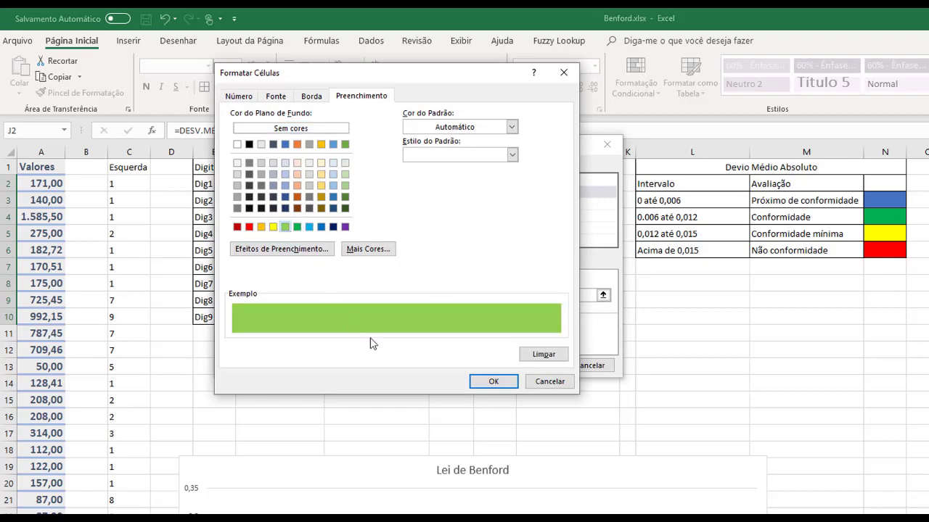
pyautogui.click(492, 383)
pyautogui.click(531, 366)
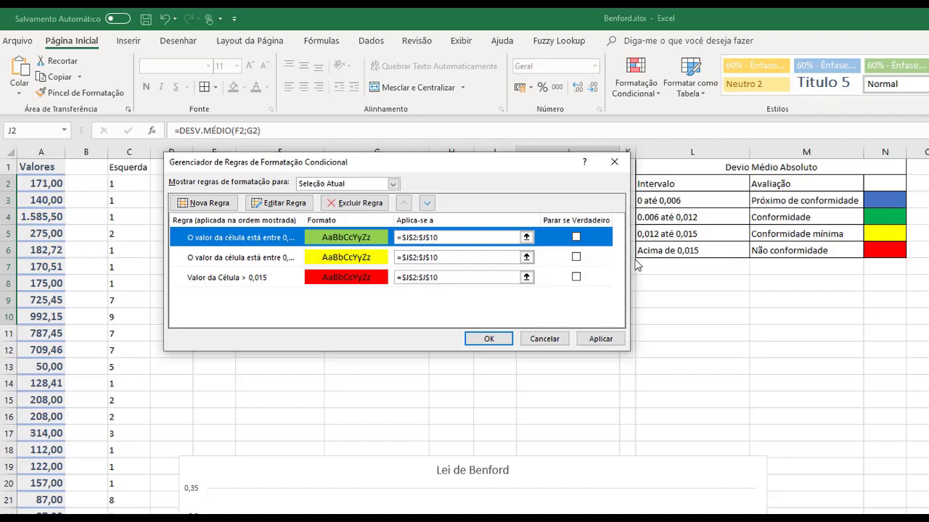
# - Create a fourth rule that formats only cells whose value is between =0 and =0,006
pyautogui.click(206, 205)
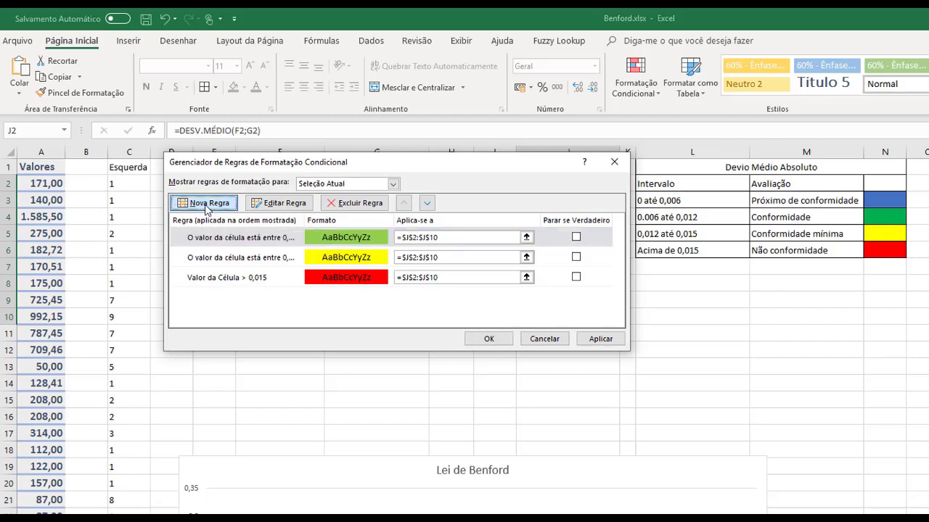
pyautogui.click(333, 175)
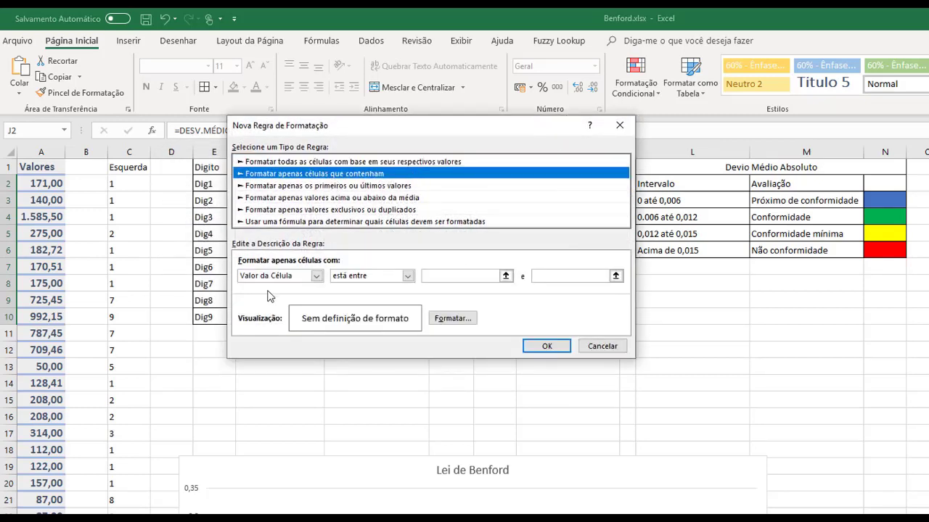
pyautogui.click(452, 276)
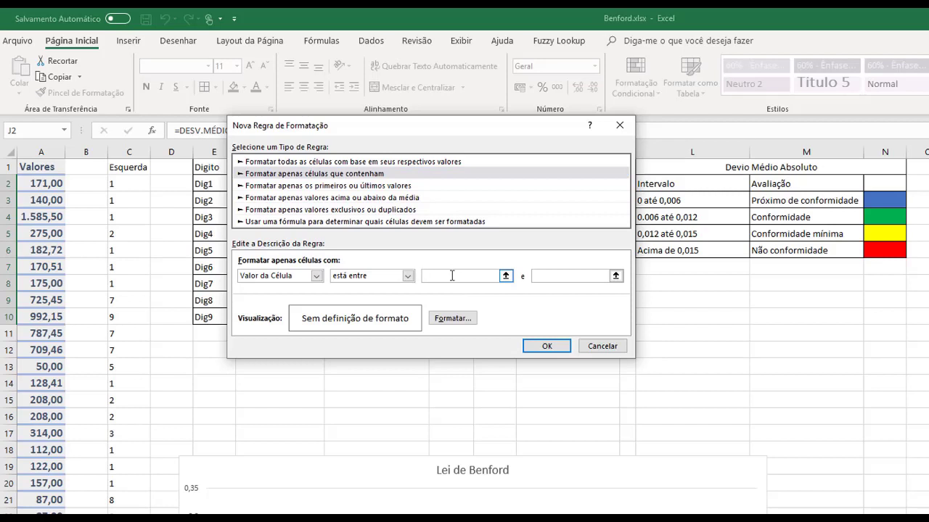
pyautogui.write('=0')
pyautogui.click(572, 277)
pyautogui.write('=0,00')
pyautogui.write('6')
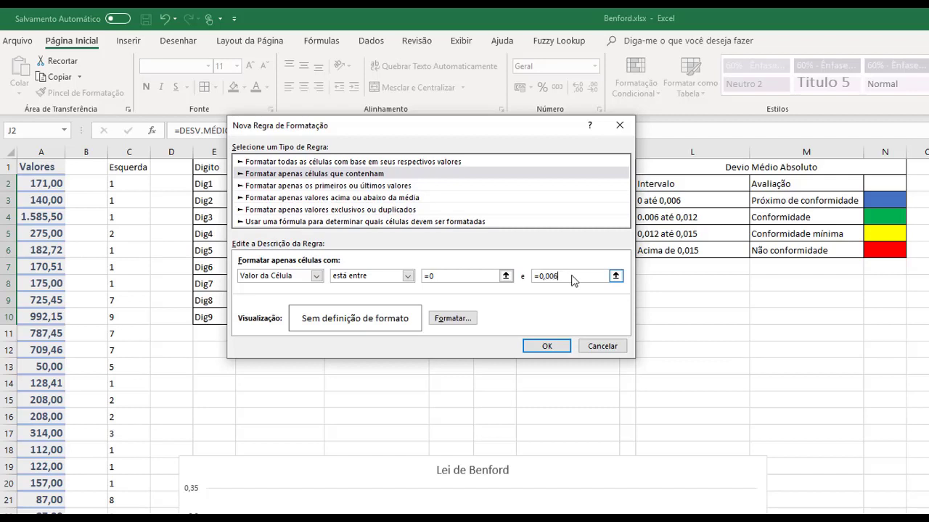
# - Give the rule for values between 0 and 0,006 a blue fill and add it to the list
pyautogui.click(453, 318)
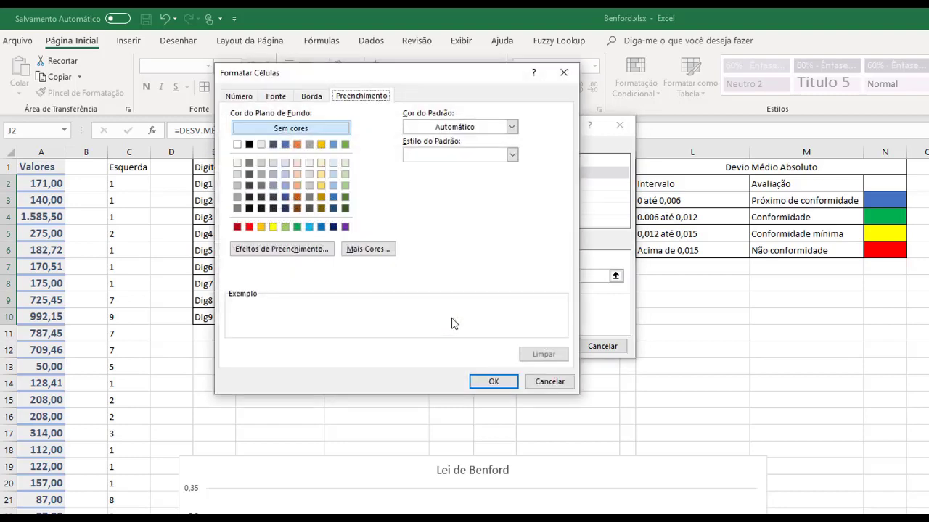
pyautogui.click(320, 227)
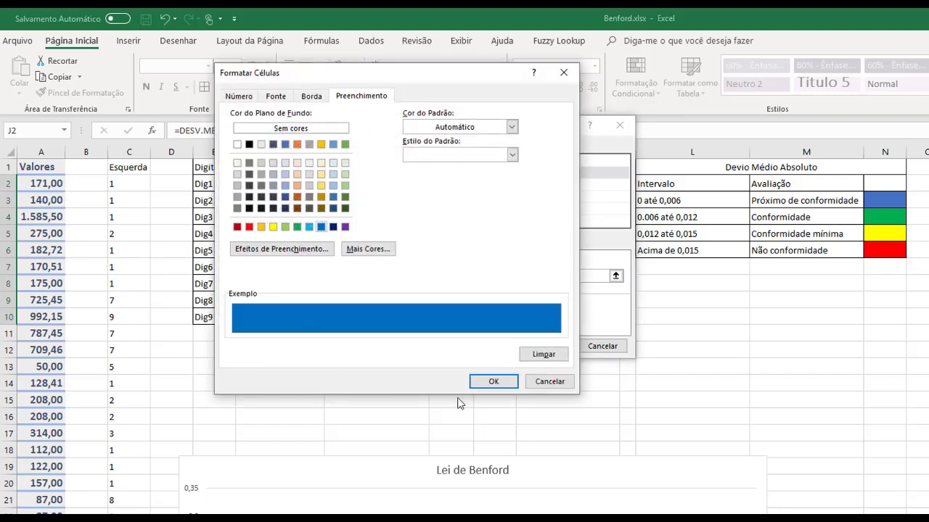
pyautogui.click(495, 382)
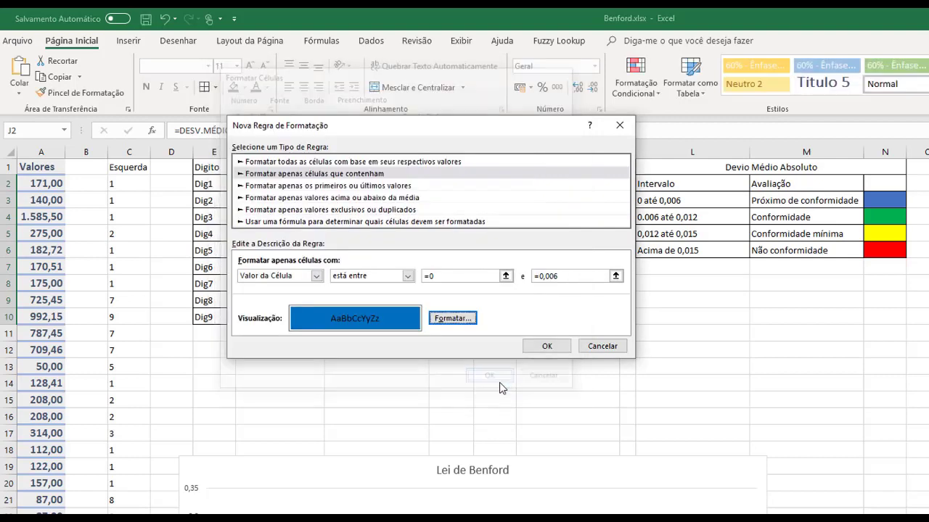
pyautogui.click(602, 346)
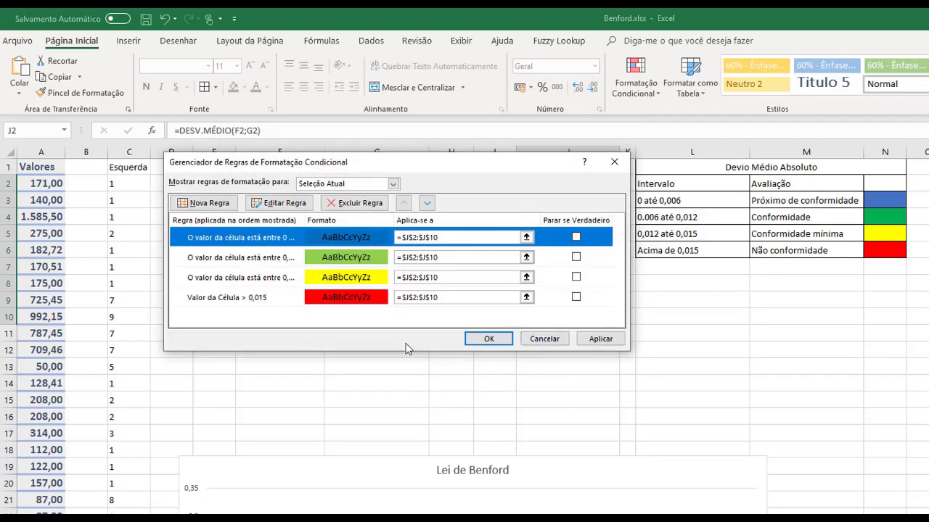
# - Apply the four conditional formatting rules to the deviations in J2:J10 and close the rules manager
pyautogui.click(601, 340)
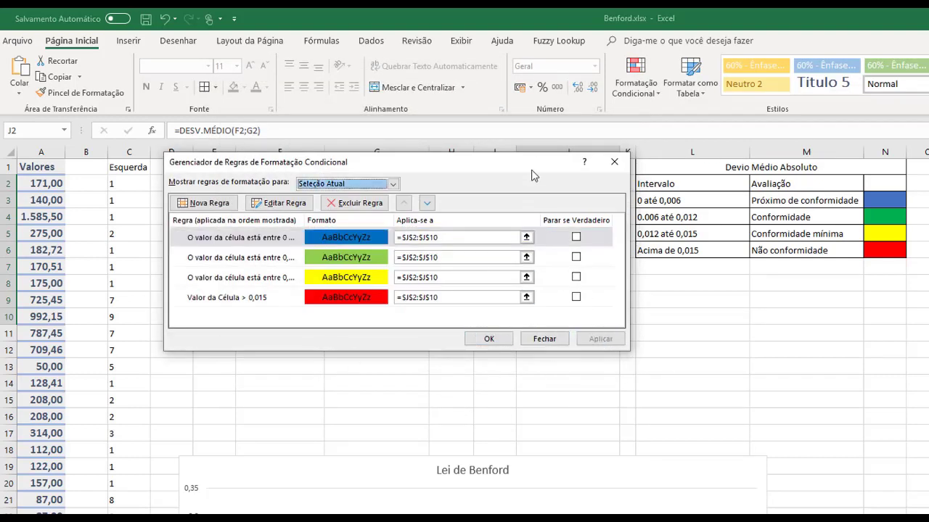
pyautogui.moveTo(520, 167); pyautogui.dragTo(637, 349)
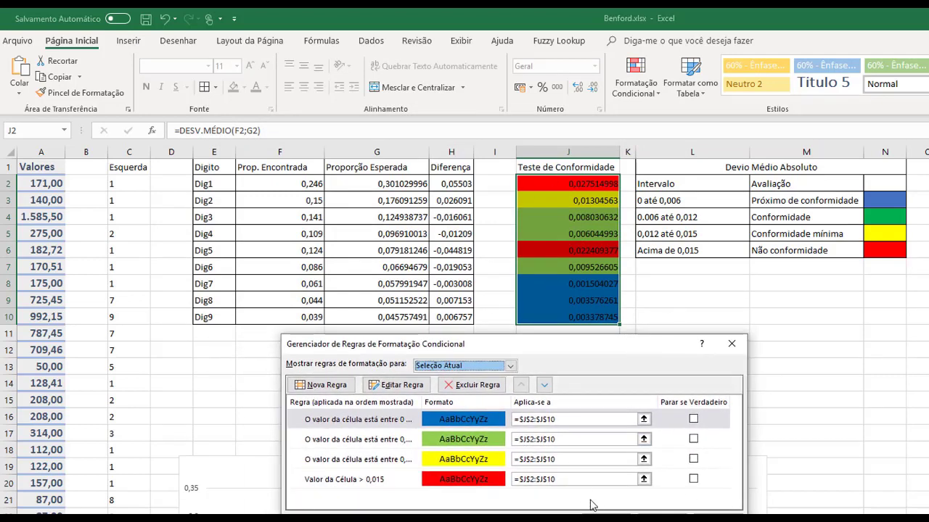
pyautogui.click(604, 518)
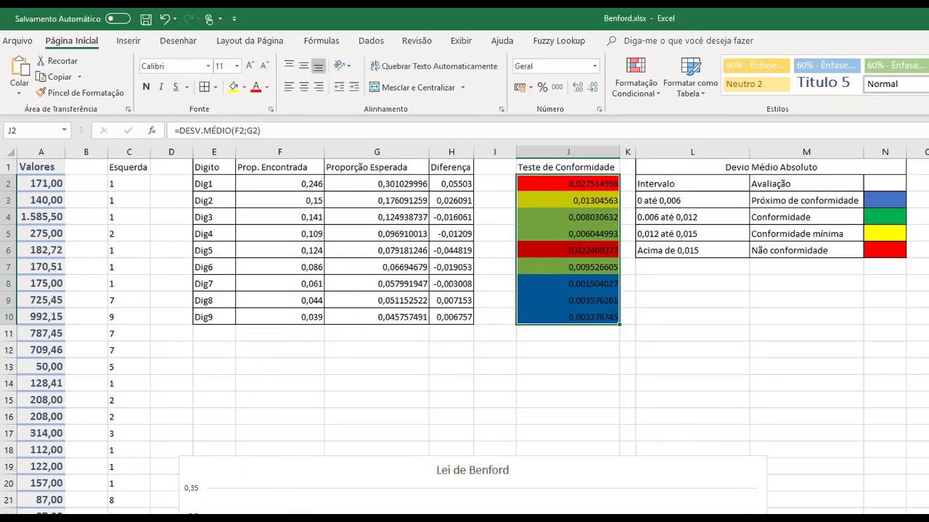
# - Apply cell borders to the Teste de Conformidade column, J1:J10, and deselect the range
pyautogui.click(576, 296)
pyautogui.moveTo(570, 184); pyautogui.dragTo(566, 317)
pyautogui.moveTo(579, 168); pyautogui.dragTo(572, 322)
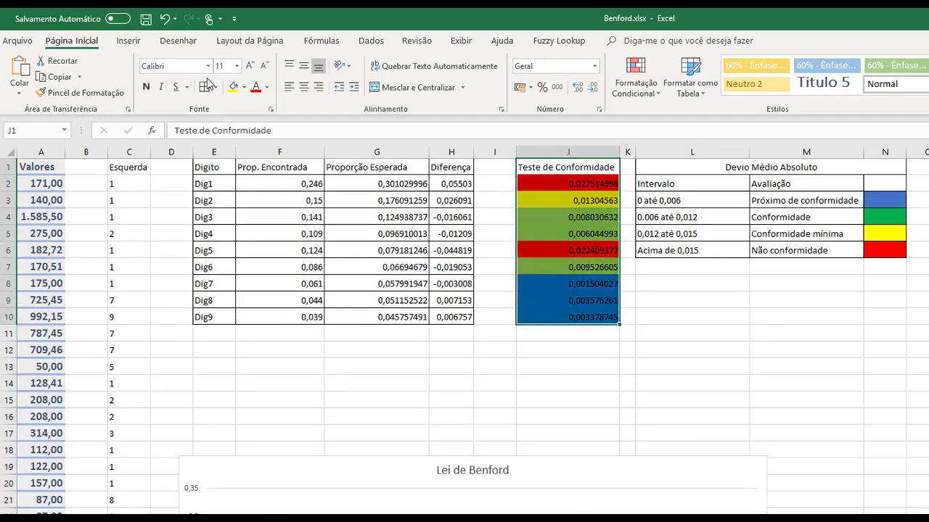
pyautogui.click(691, 334)
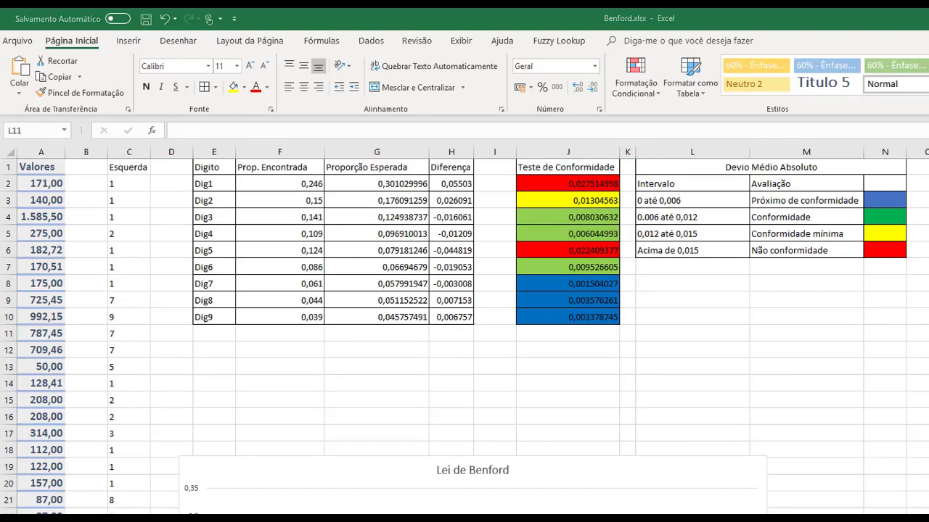